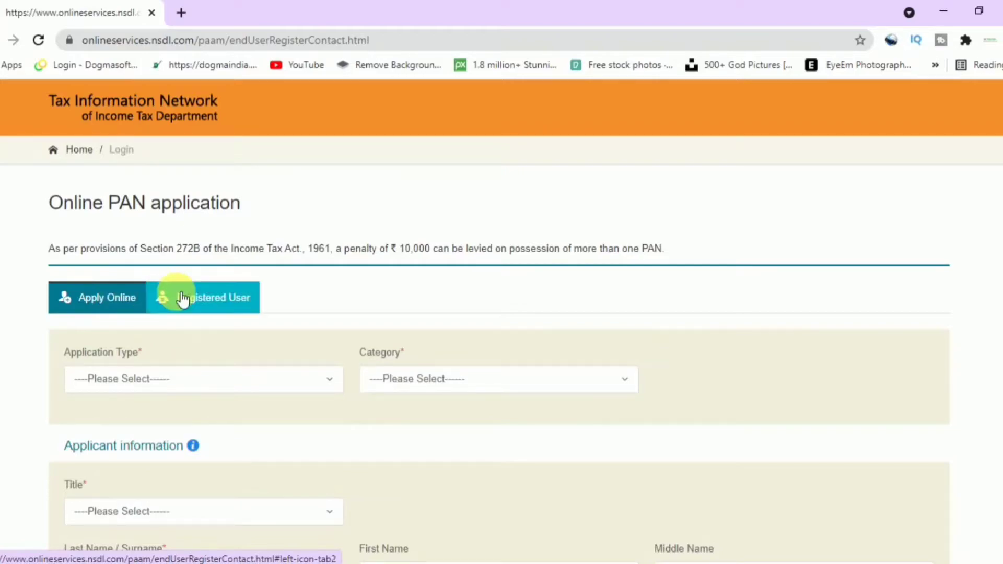
# - Scroll down to the blank Apply Online registration form
pyautogui.scroll(-1, 197, 291)
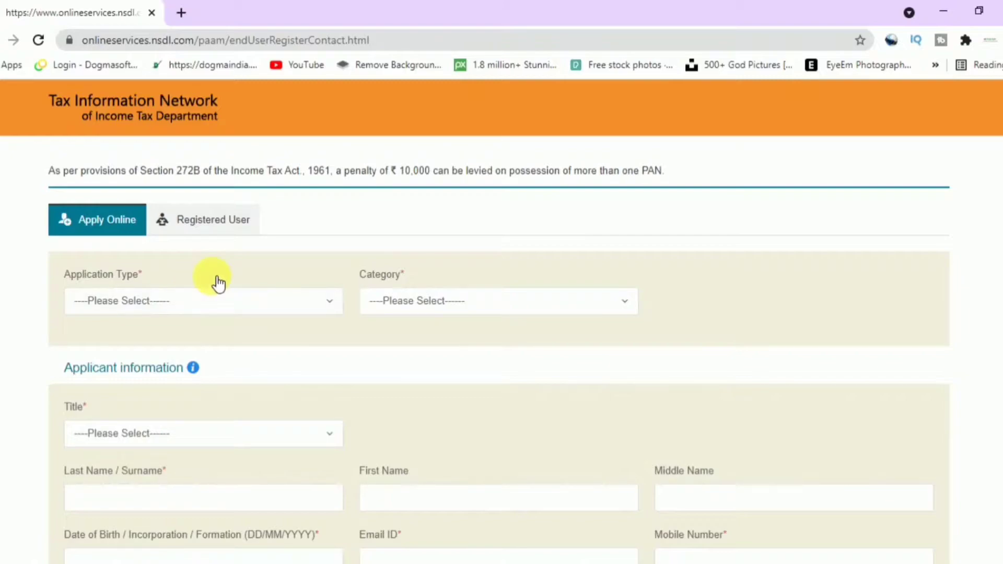
# - Choose 'Changes or Correction in existing PAN Data' as Application Type and INDIVIDUAL as Category
pyautogui.click(226, 305)
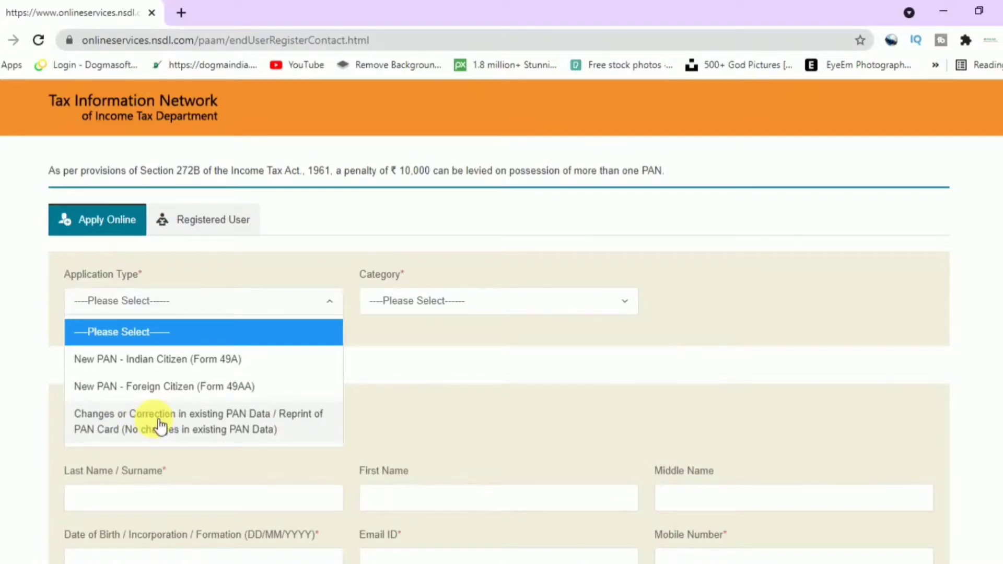
pyautogui.click(159, 427)
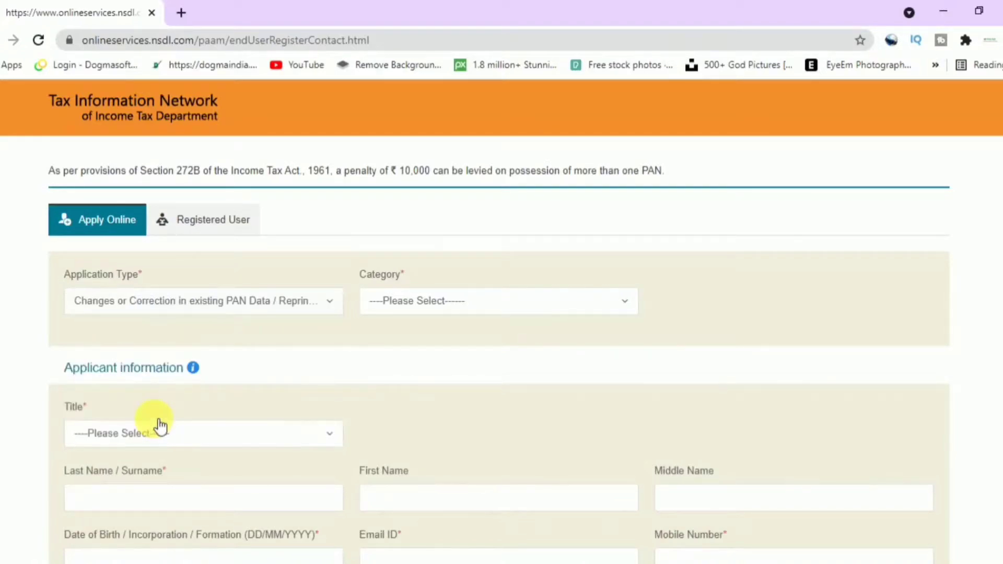
pyautogui.click(439, 308)
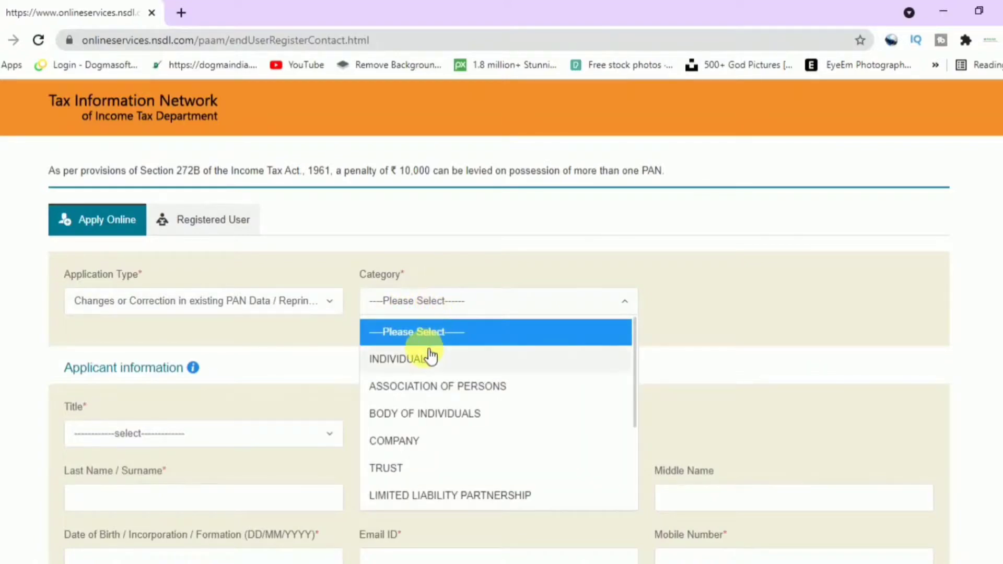
pyautogui.click(437, 372)
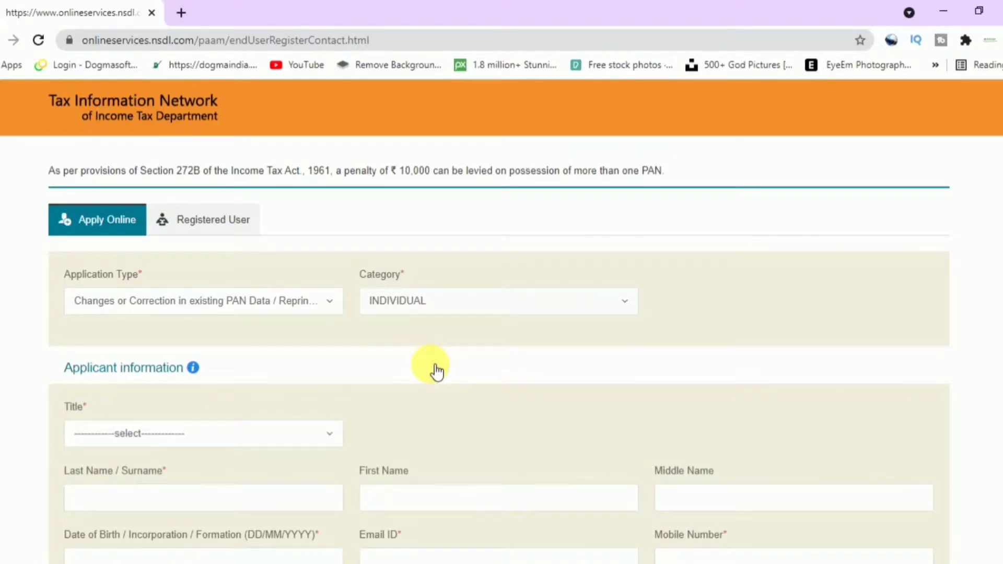
# - Choose Shri as the title and move through the date of birth, email and mobile fields
pyautogui.scroll(-2, 342, 394)
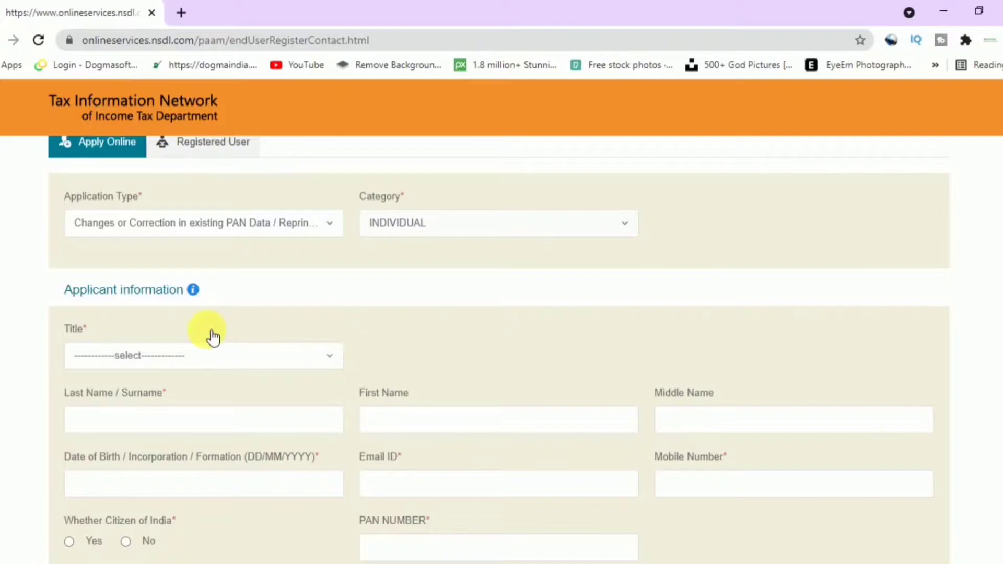
pyautogui.click(151, 364)
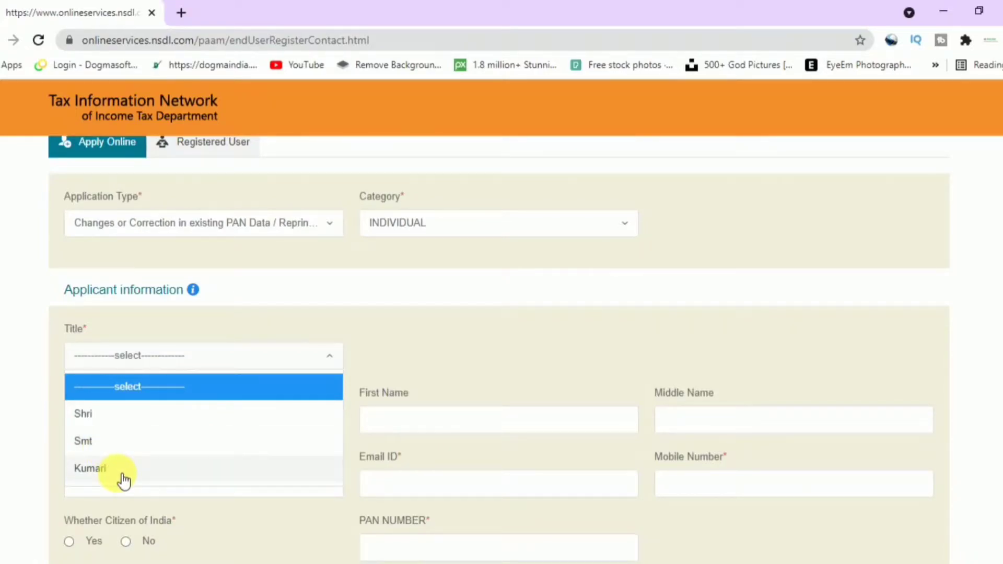
pyautogui.click(120, 421)
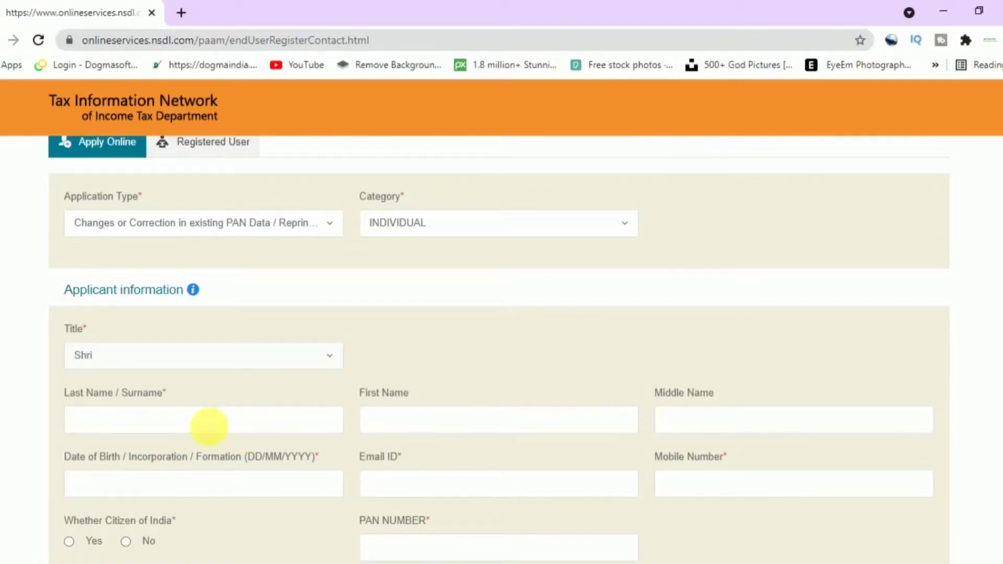
pyautogui.scroll(-2, 204, 426)
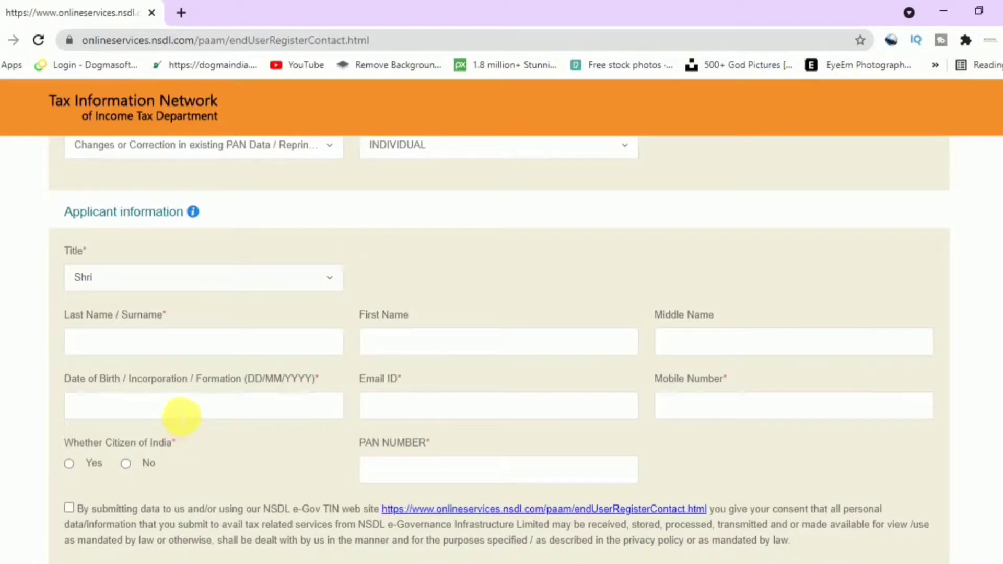
pyautogui.click(182, 416)
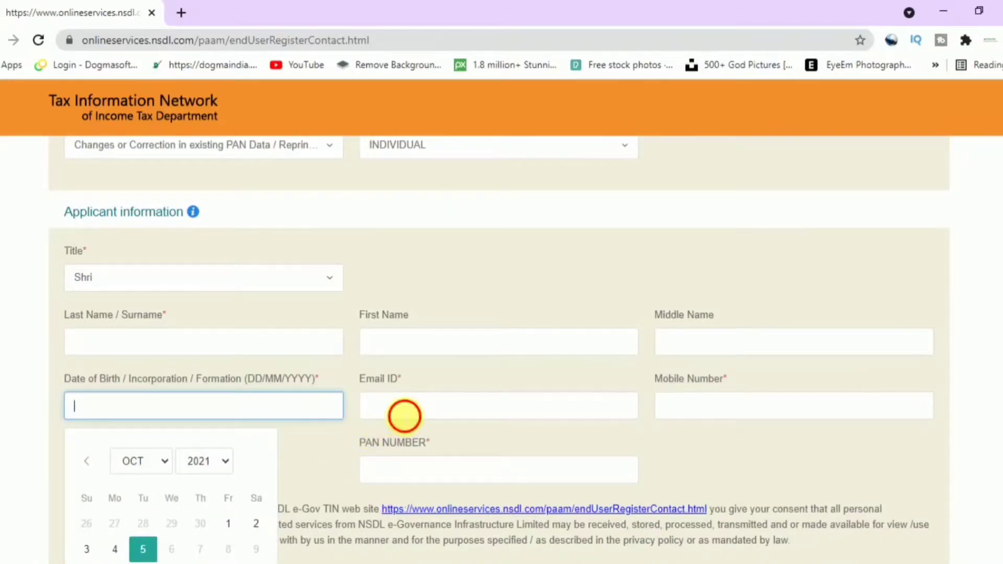
pyautogui.click(404, 416)
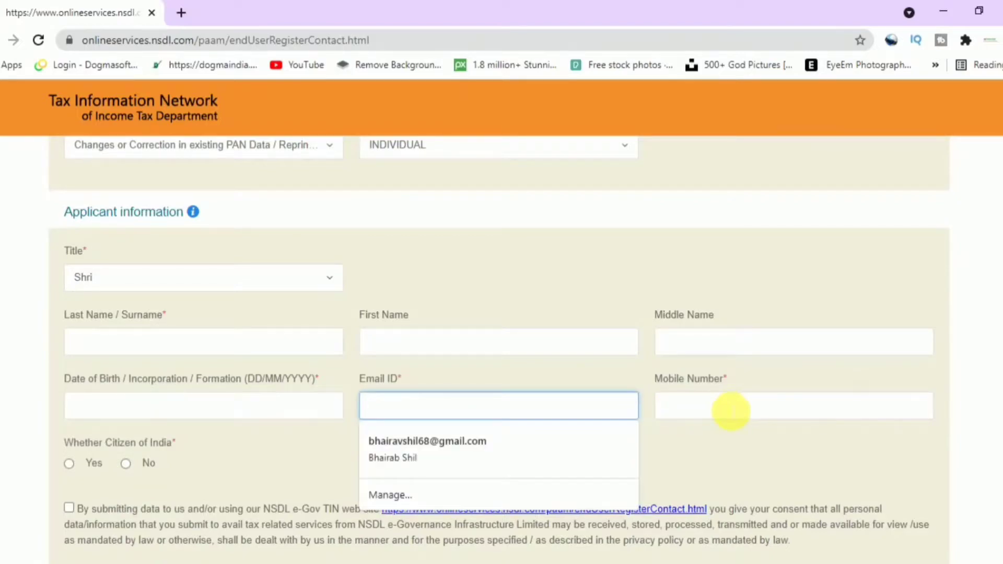
pyautogui.click(731, 411)
# - Mark the applicant as a citizen of India, tick the data-consent declaration and select the captcha box
pyautogui.scroll(-2, 220, 439)
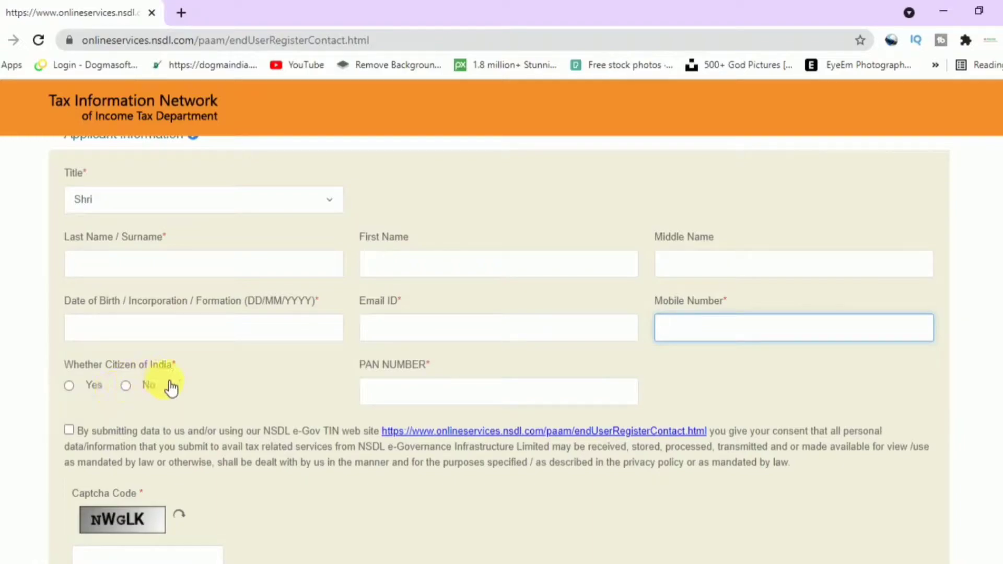
pyautogui.click(70, 388)
pyautogui.click(382, 401)
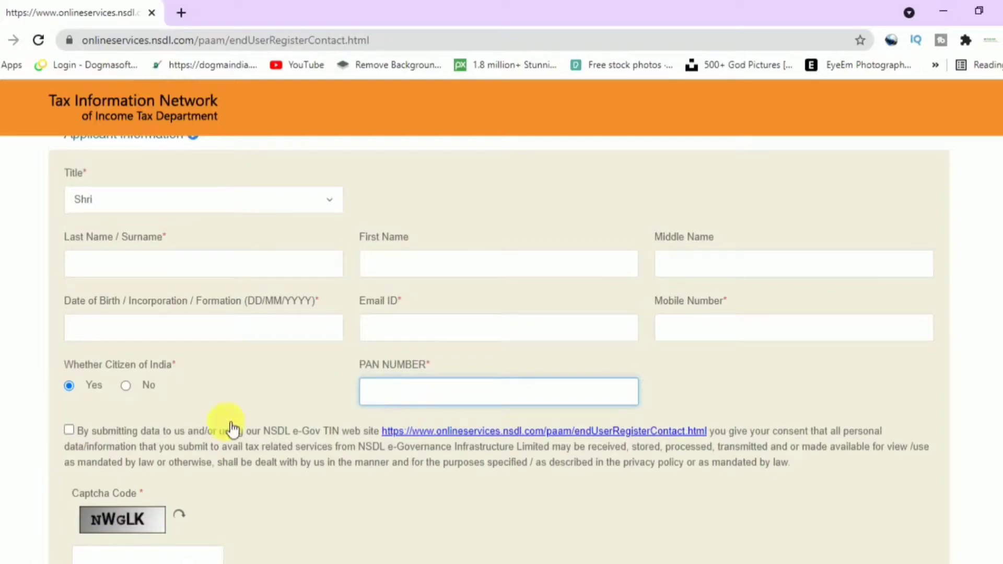
pyautogui.scroll(-1, 106, 395)
pyautogui.click(69, 352)
pyautogui.scroll(-1, 156, 418)
pyautogui.click(133, 406)
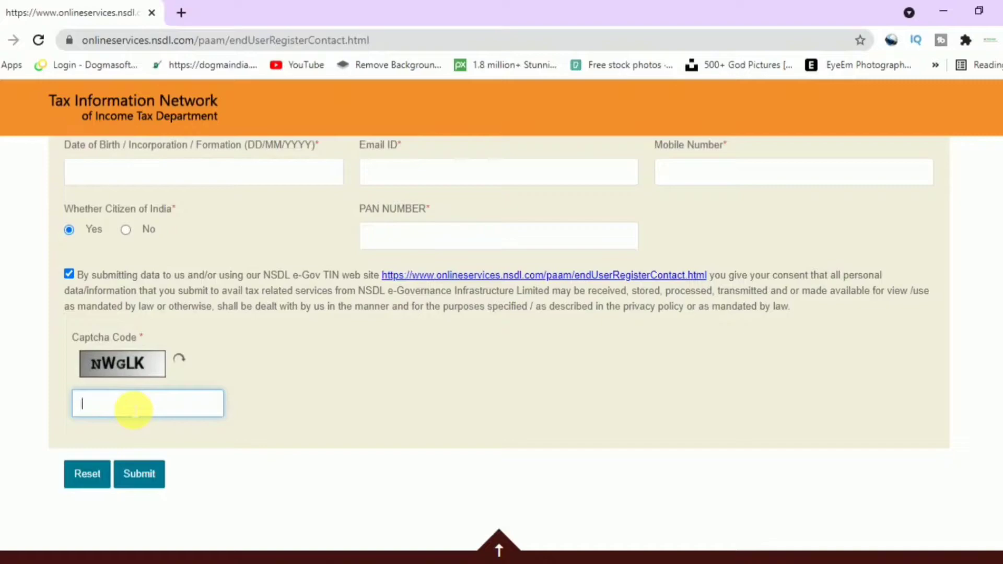
# - Enter the displayed captcha code in the Captcha box
pyautogui.write('NWGLK')
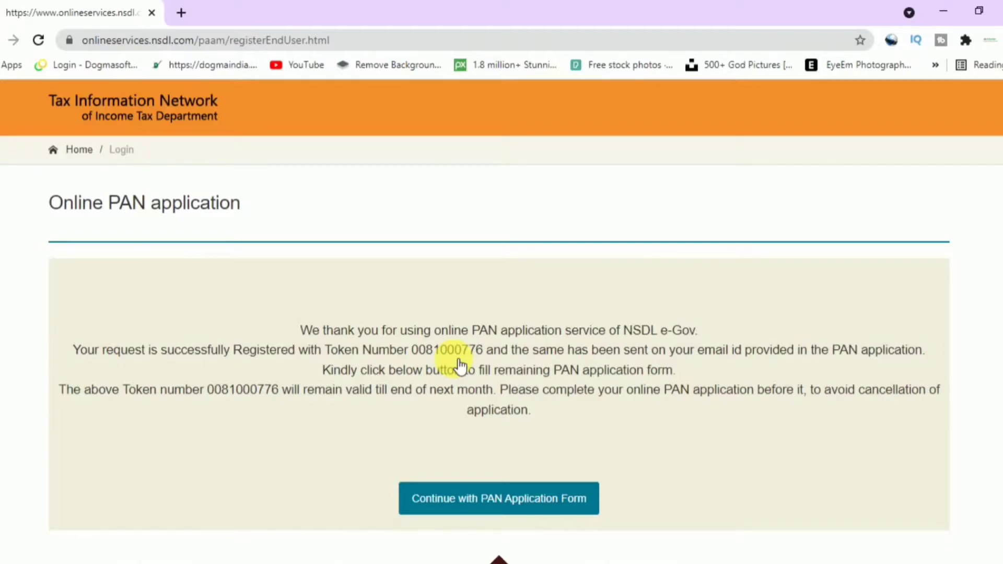
# - Continue with the PAN Application Form to reach Form CR's Personal Details step
pyautogui.scroll(-1, 413, 379)
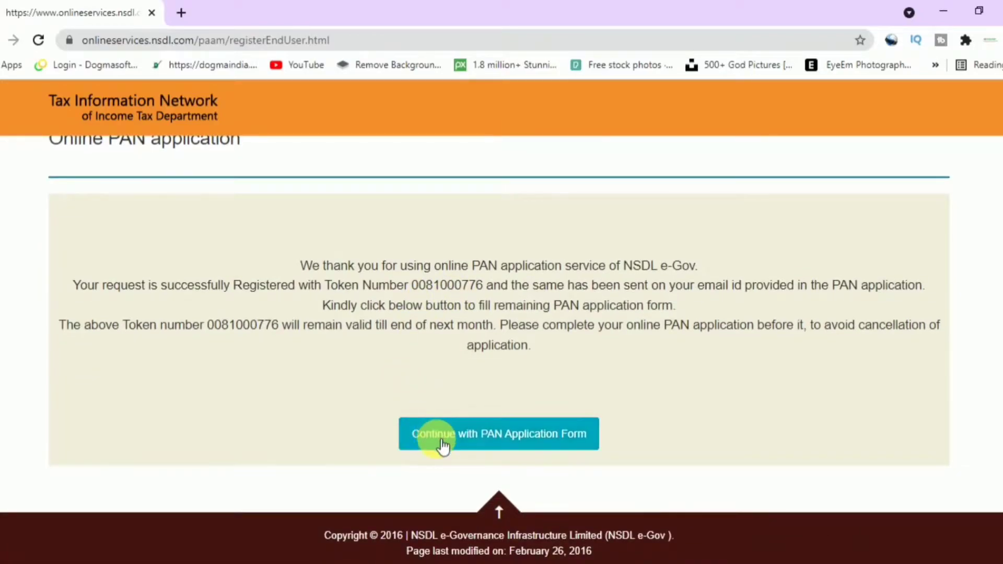
pyautogui.click(540, 443)
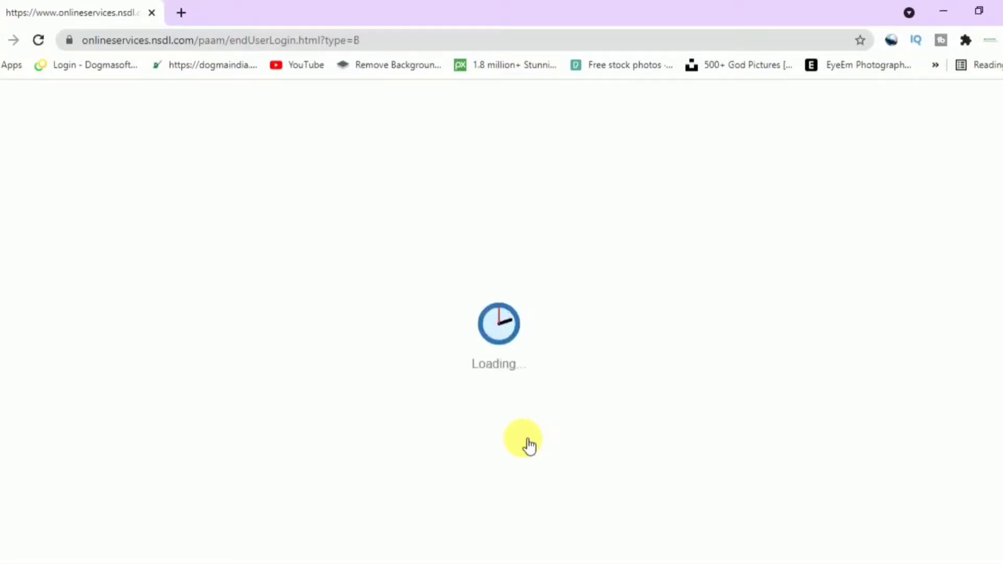
pyautogui.scroll(-2, 224, 339)
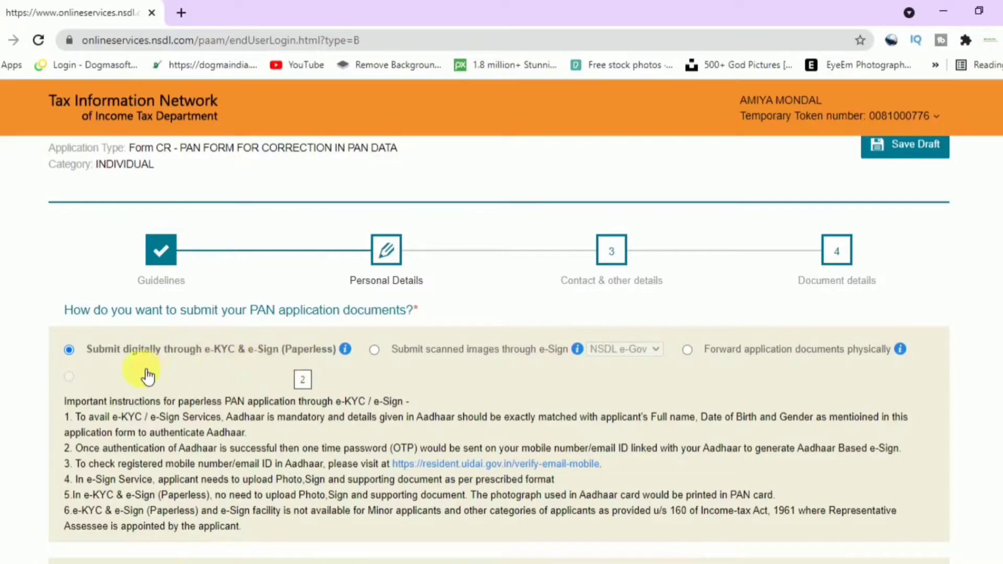
# - Select the Aadhaar last-four-digits box and choose Yes to print the Aadhaar photograph on PAN
pyautogui.scroll(-3, 112, 360)
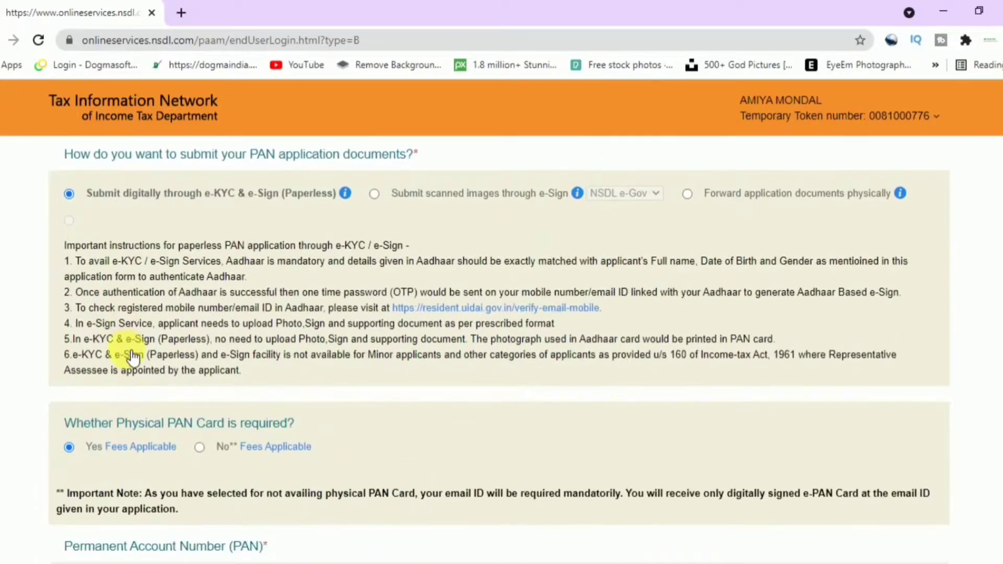
pyautogui.scroll(-2, 171, 349)
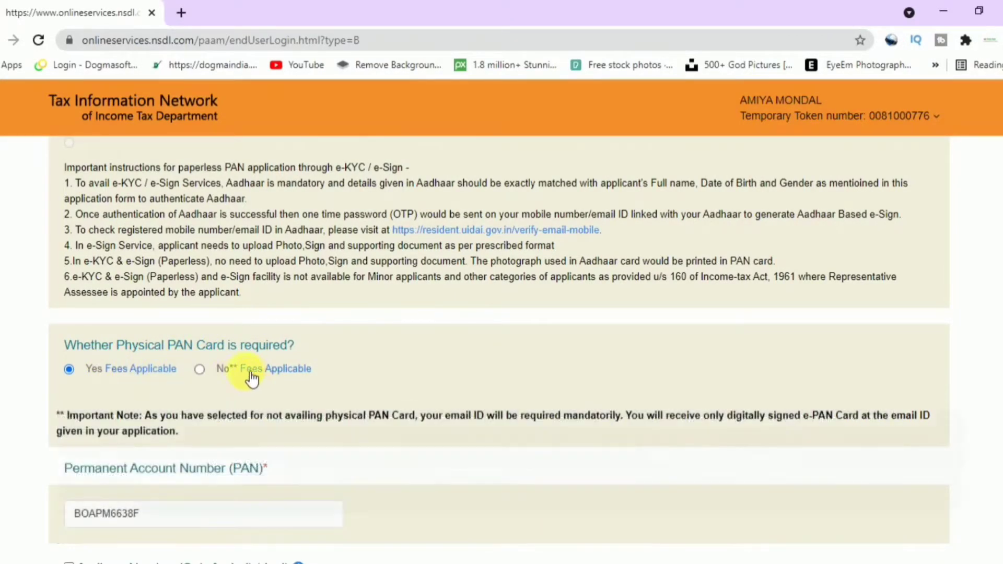
pyautogui.moveTo(123, 373)
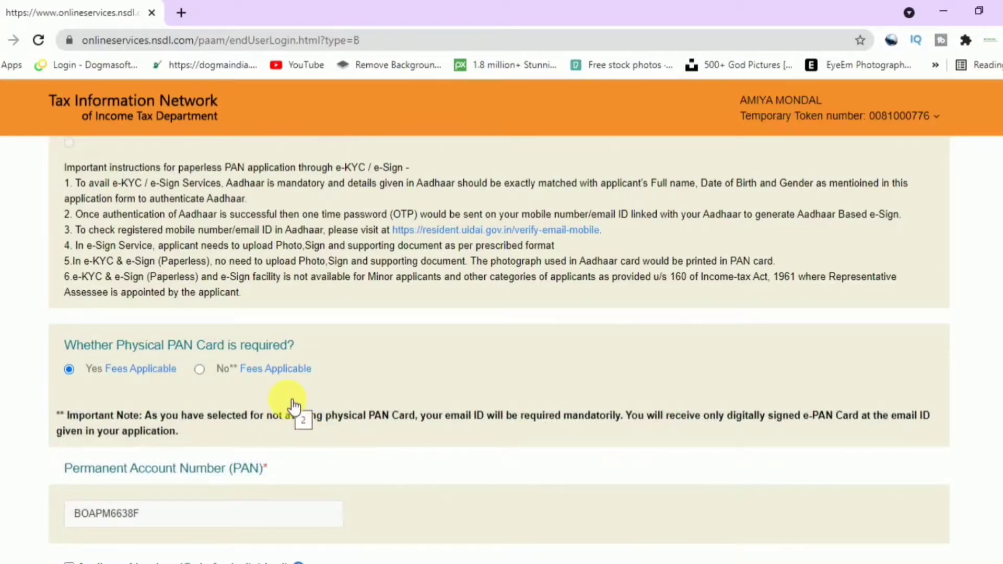
pyautogui.scroll(-1, 293, 405)
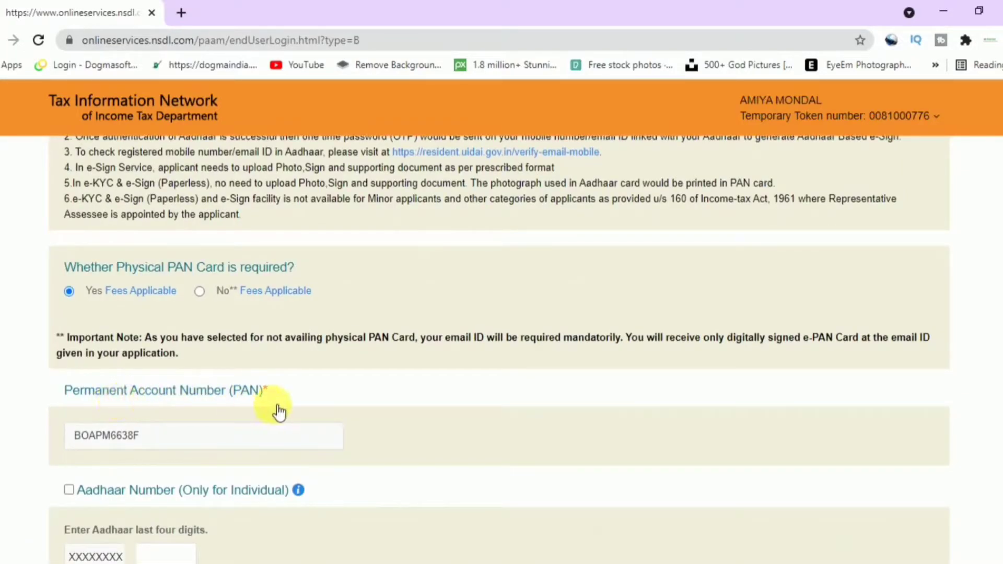
pyautogui.scroll(-3, 192, 421)
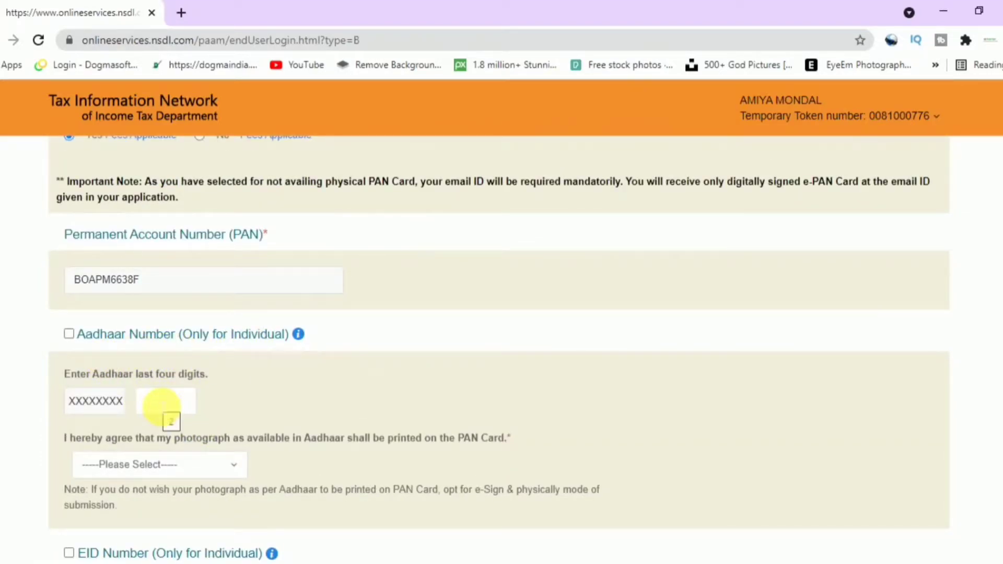
pyautogui.click(162, 407)
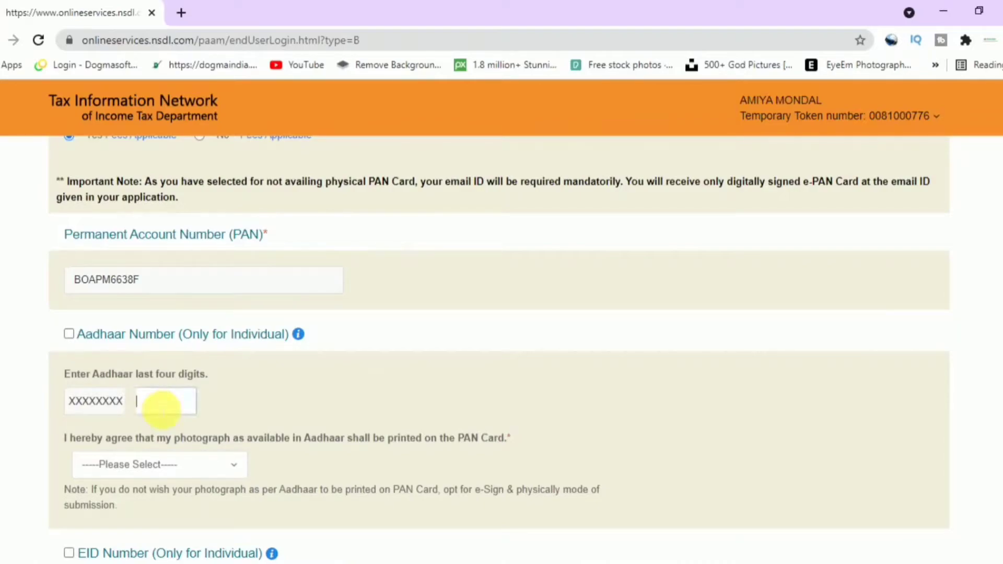
pyautogui.scroll(-1, 168, 405)
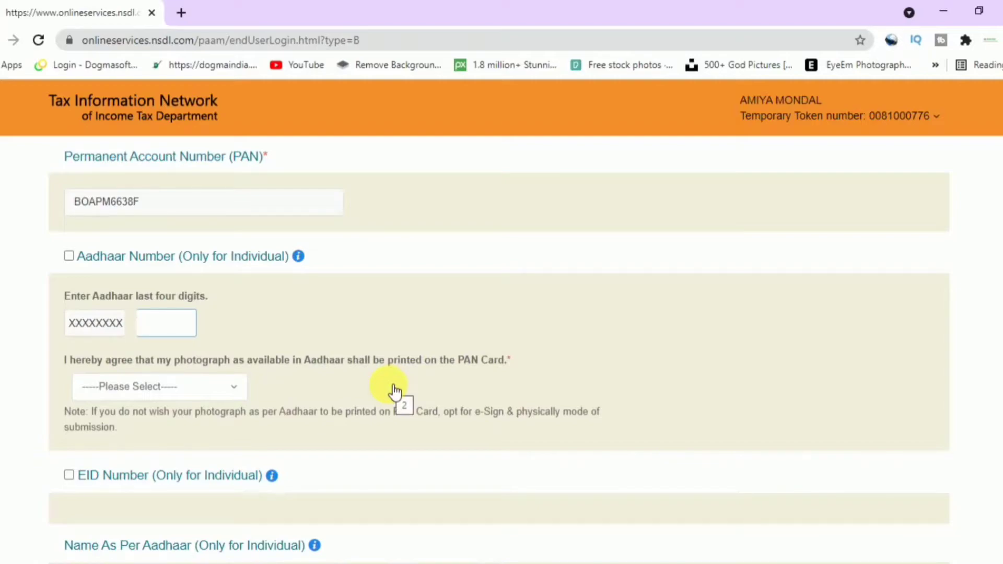
pyautogui.click(220, 393)
pyautogui.click(134, 444)
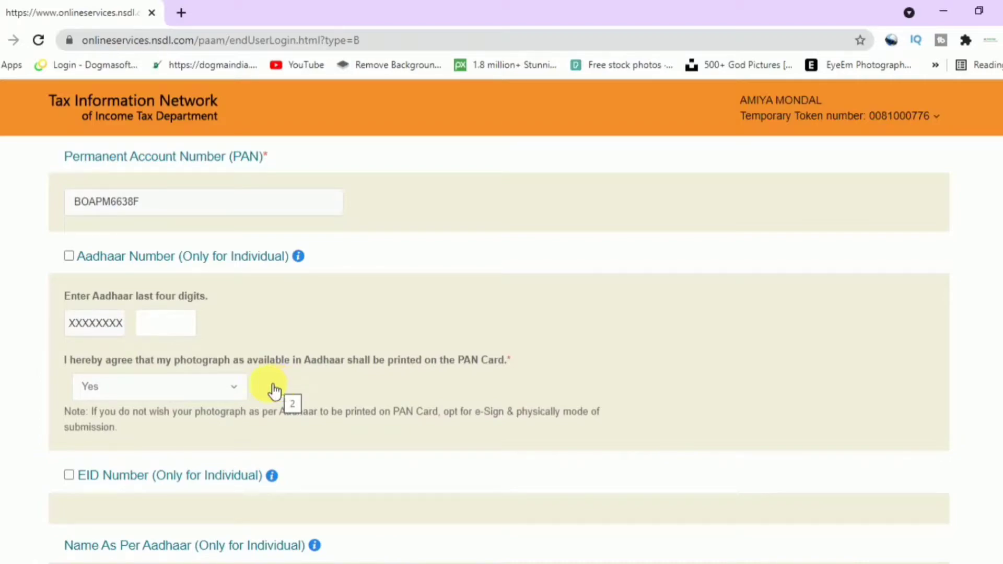
pyautogui.scroll(-3, 313, 392)
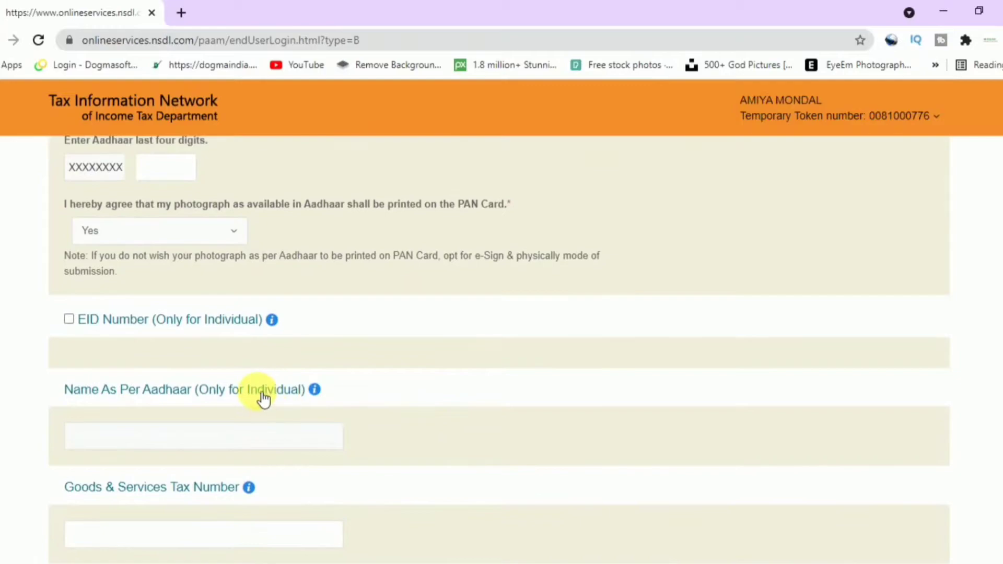
pyautogui.scroll(-3, 157, 397)
pyautogui.scroll(-1, 153, 401)
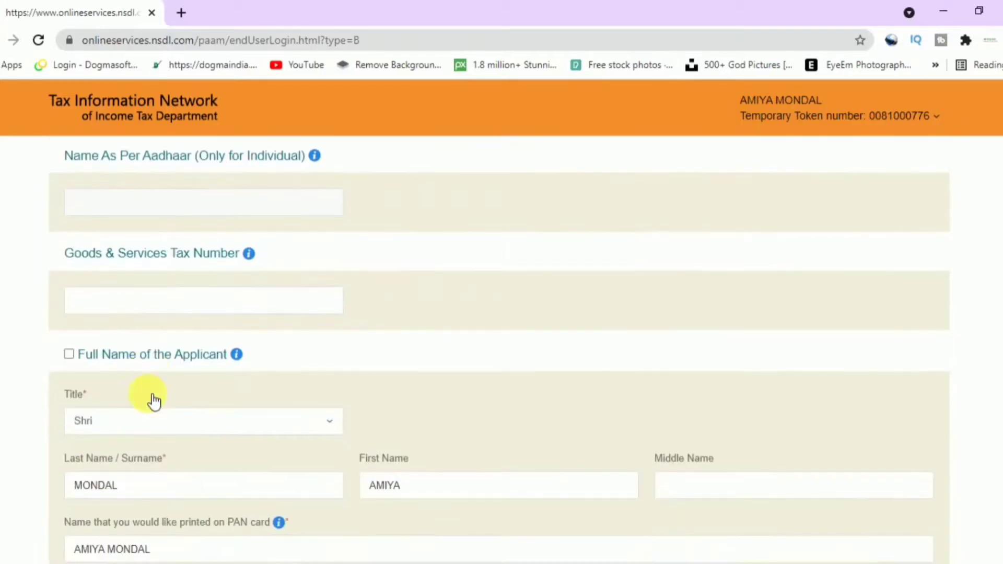
pyautogui.scroll(-1, 157, 417)
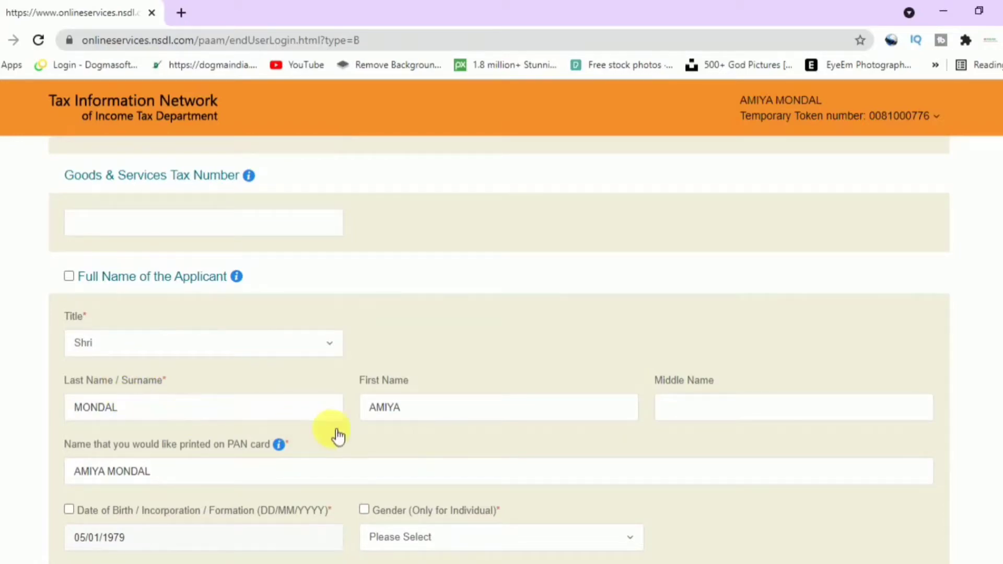
pyautogui.scroll(-1, 355, 418)
pyautogui.scroll(-1, 143, 432)
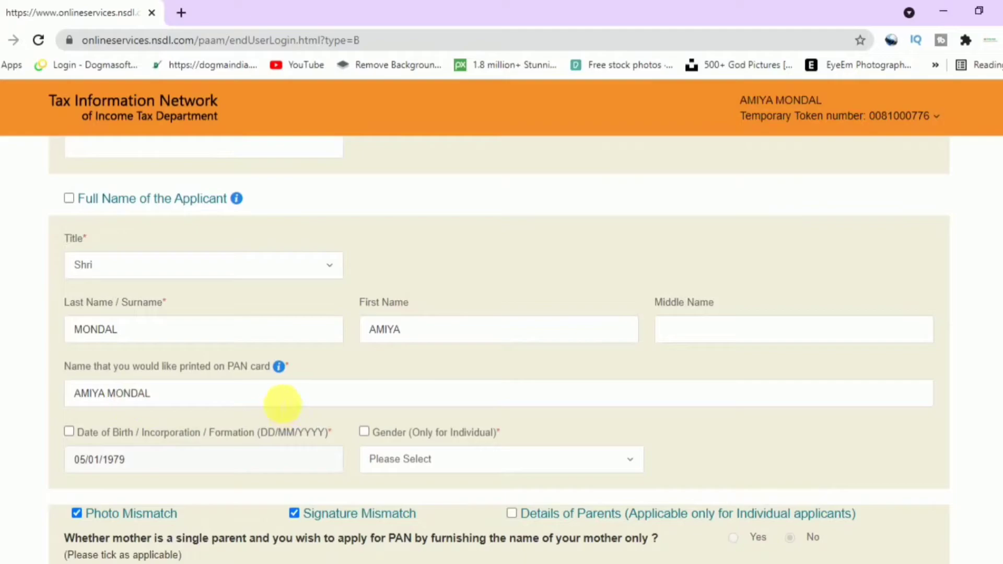
pyautogui.scroll(-3, 262, 401)
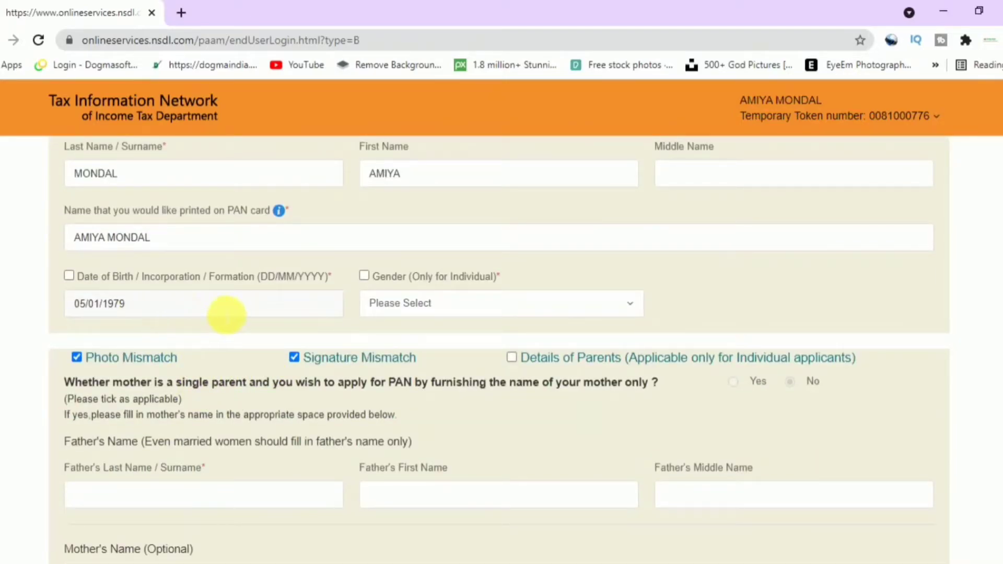
pyautogui.click(427, 314)
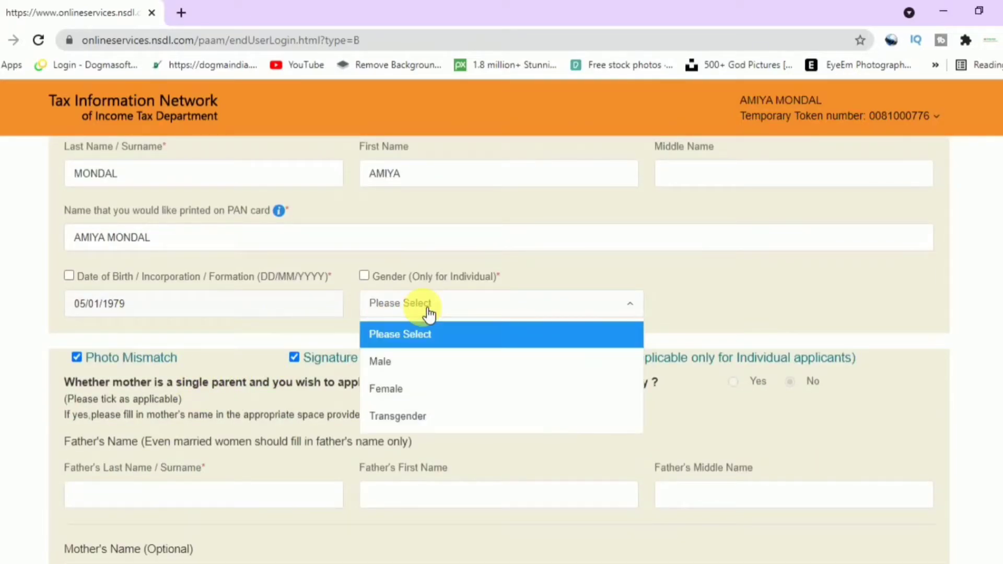
pyautogui.click(401, 364)
pyautogui.scroll(-1, 320, 330)
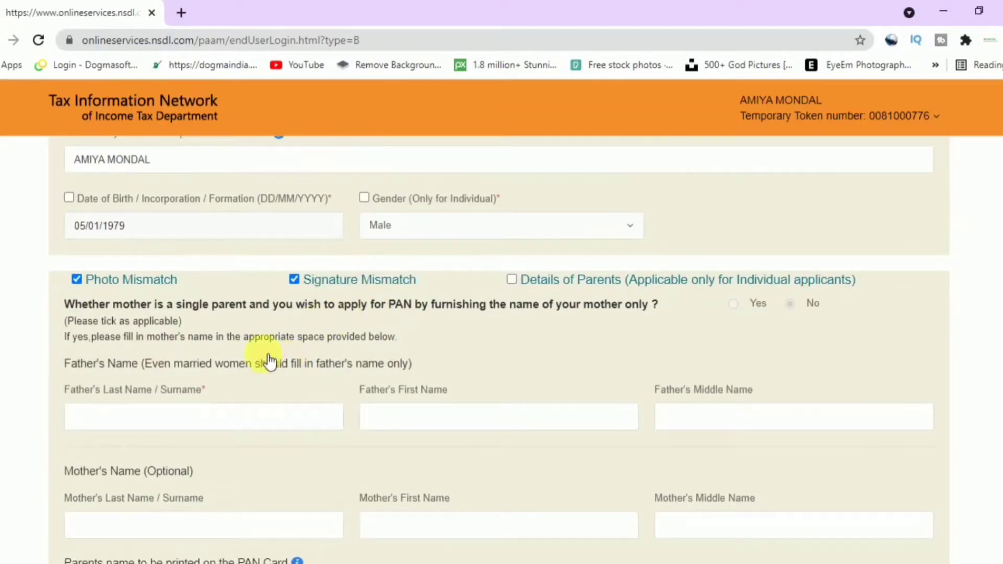
pyautogui.scroll(-2, 228, 379)
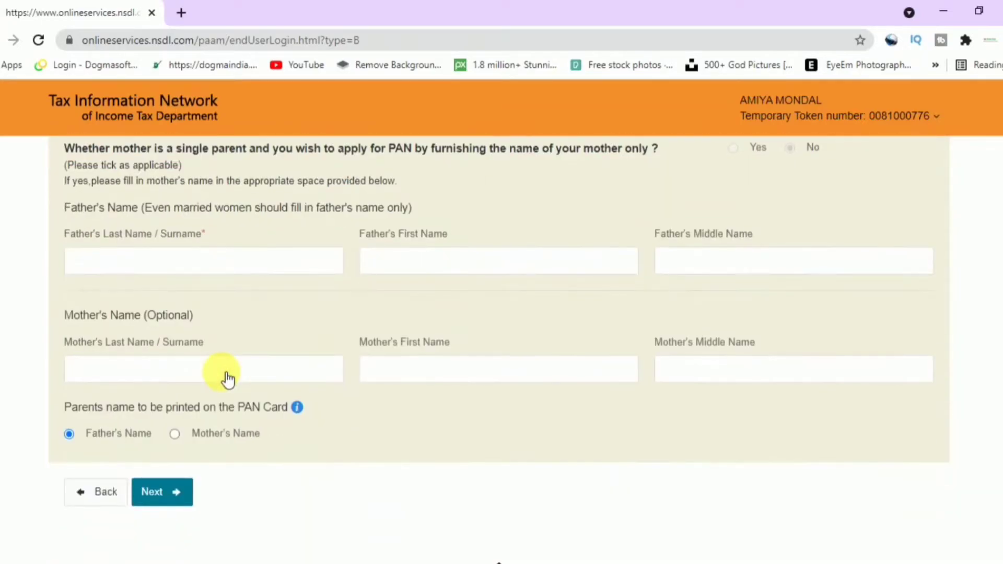
pyautogui.scroll(1, 138, 309)
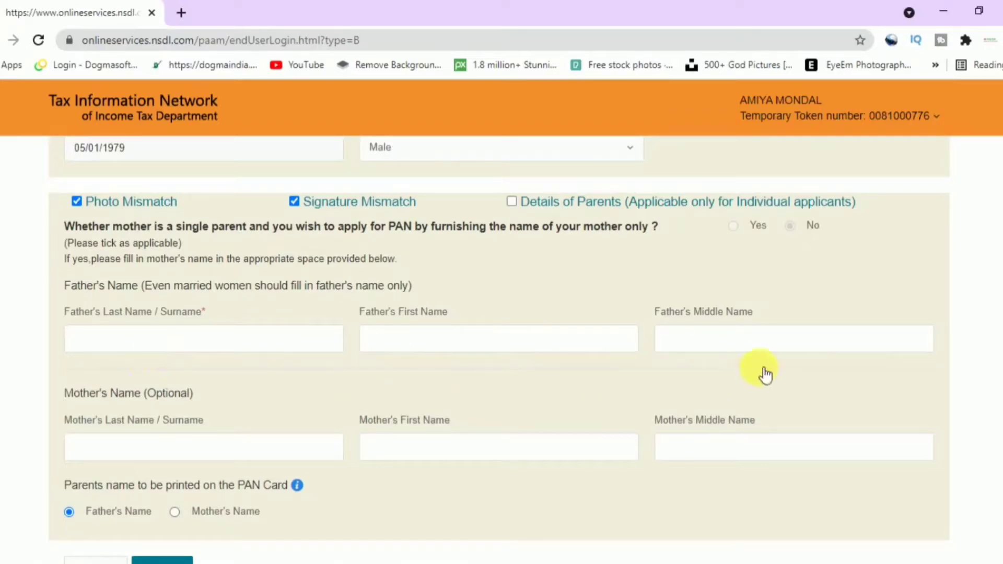
pyautogui.scroll(-2, 486, 369)
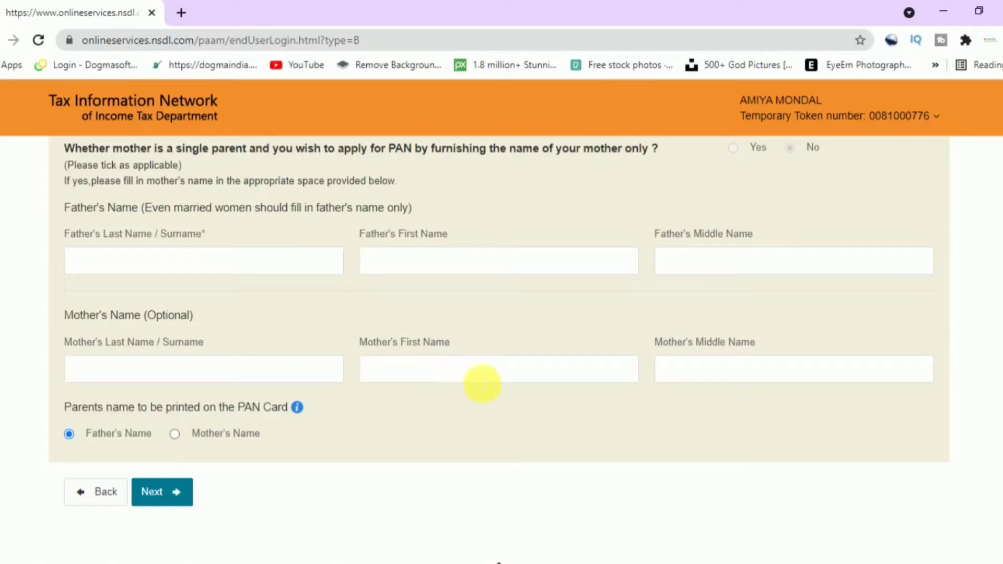
pyautogui.scroll(-2, 483, 383)
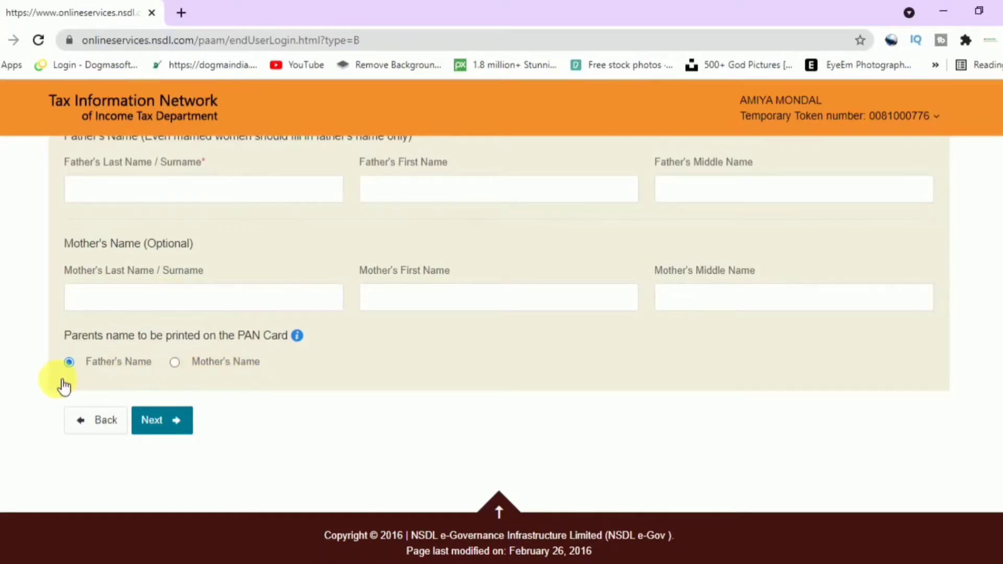
# - Go to the Contact & other details step, dismissing the save-your-details warning
pyautogui.click(183, 424)
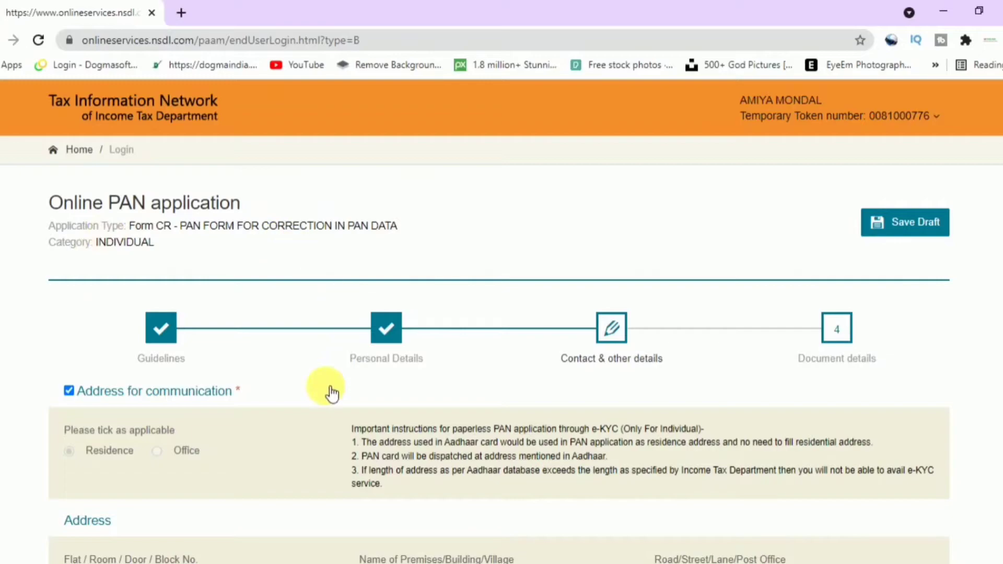
pyautogui.scroll(-2, 291, 386)
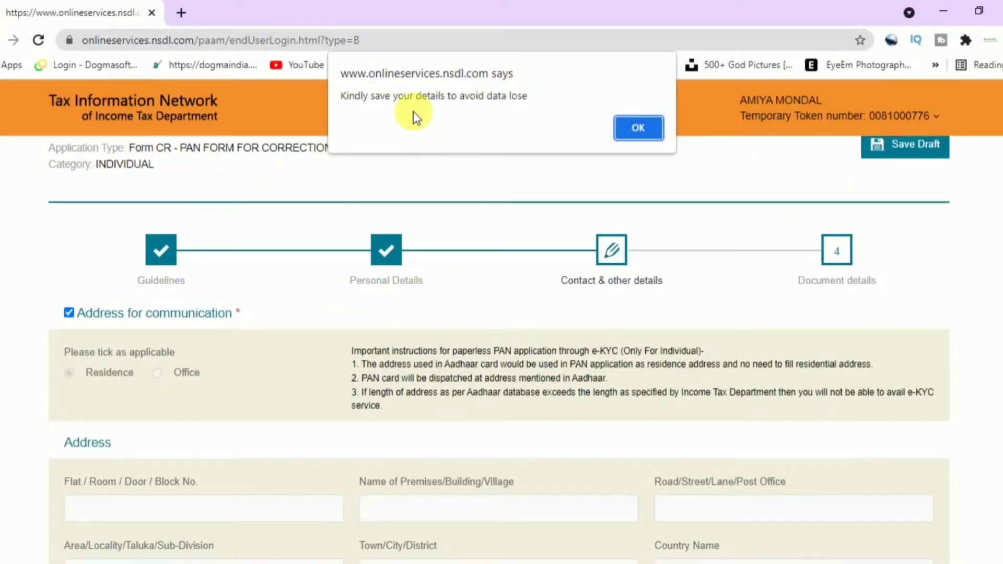
pyautogui.click(639, 129)
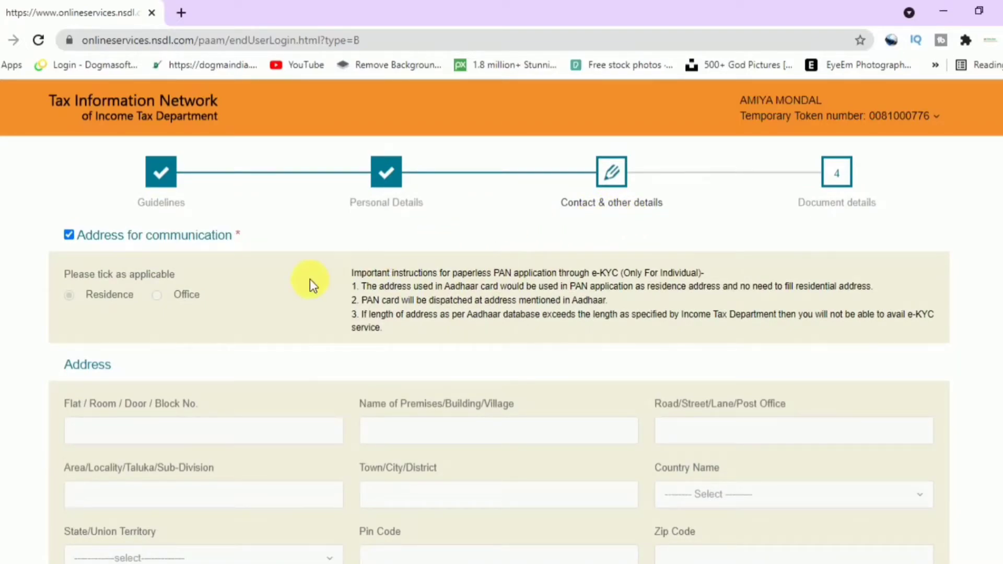
pyautogui.scroll(-1, 310, 282)
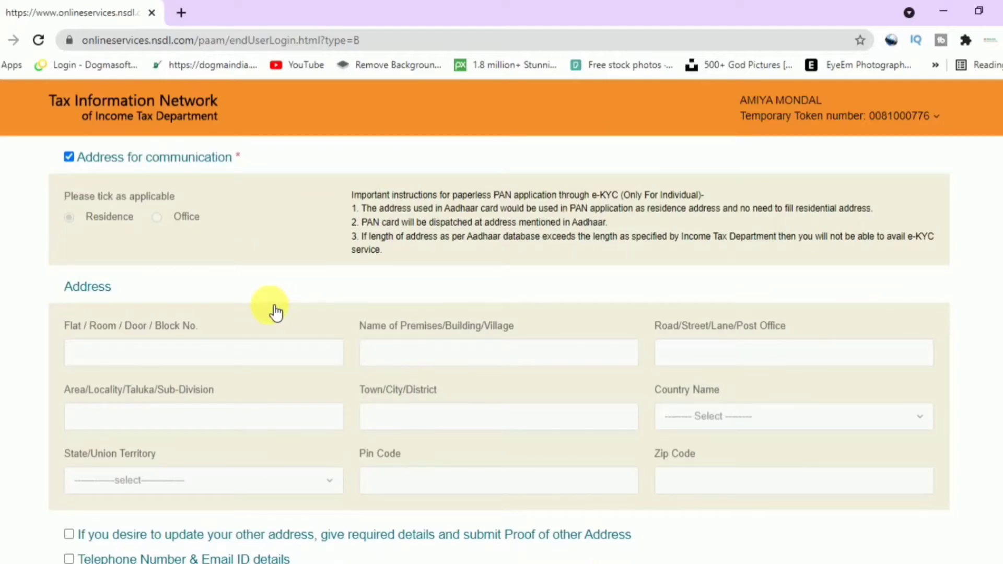
pyautogui.scroll(-1, 230, 308)
pyautogui.scroll(-1, 184, 307)
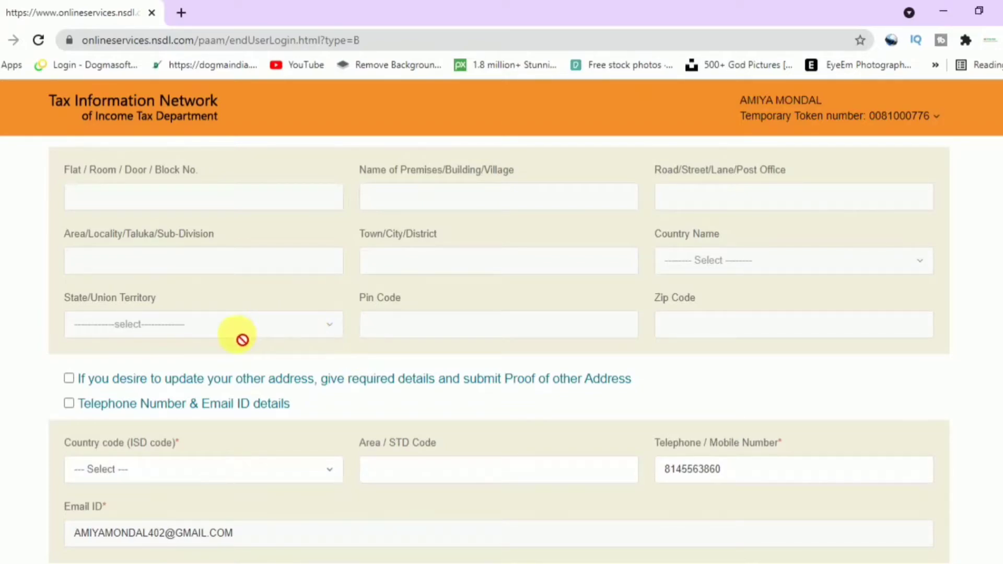
pyautogui.scroll(-1, 242, 337)
pyautogui.scroll(-1, 206, 385)
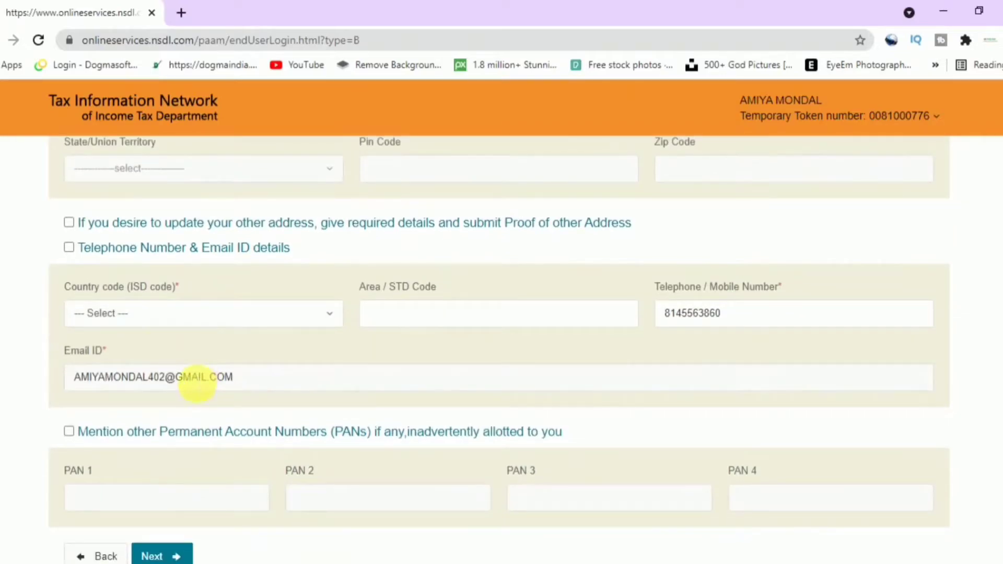
# - Search 'ind' and set the telephone country code (ISD) to INDIA (91)
pyautogui.click(179, 319)
pyautogui.click(159, 348)
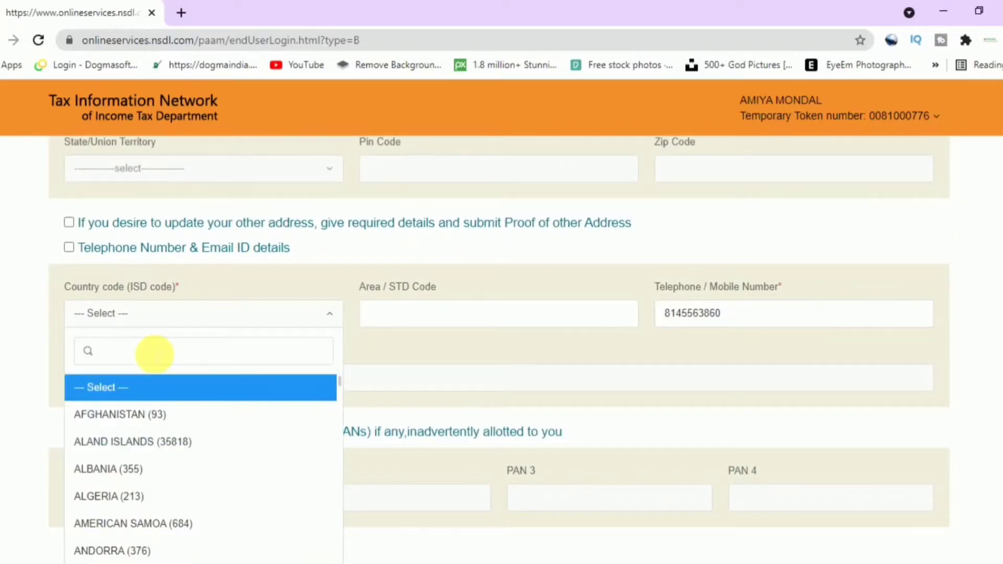
pyautogui.write('ind')
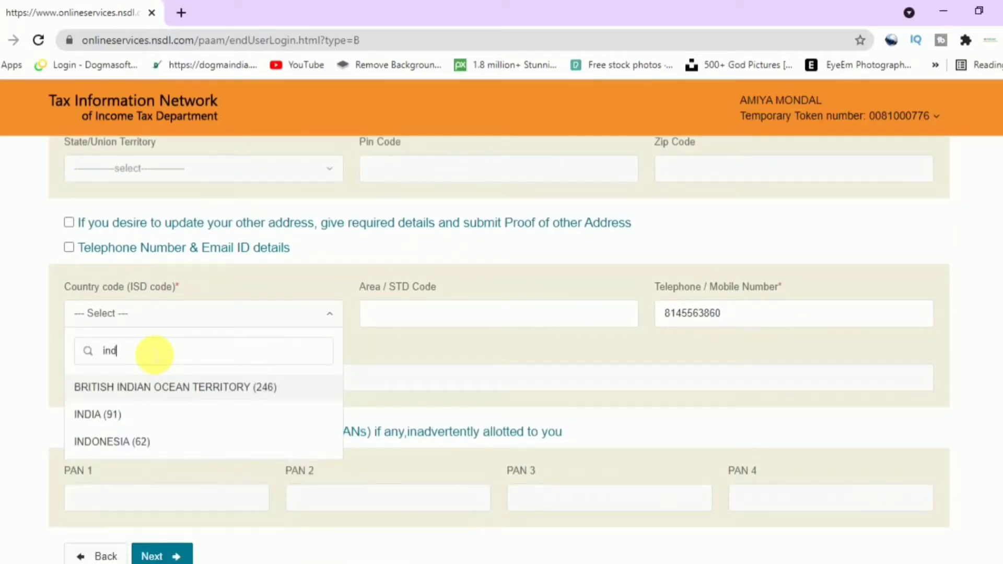
pyautogui.click(126, 433)
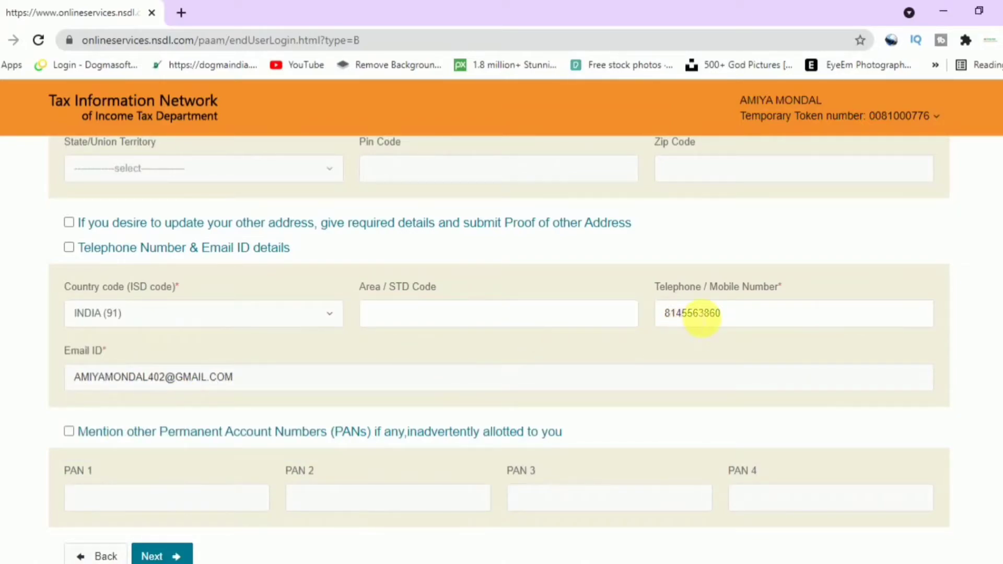
pyautogui.scroll(-1, 744, 315)
pyautogui.scroll(-1, 744, 315)
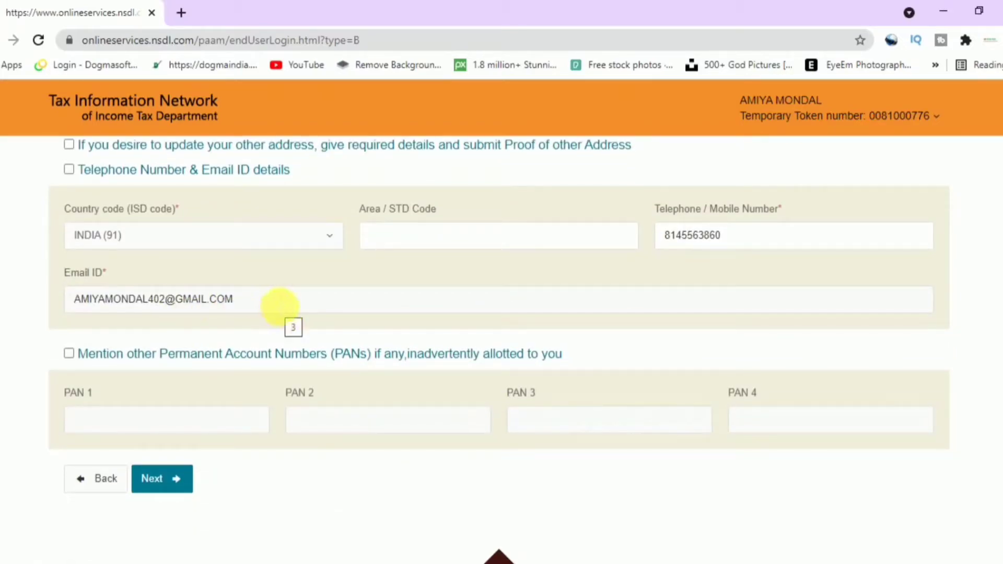
pyautogui.scroll(-1, 288, 309)
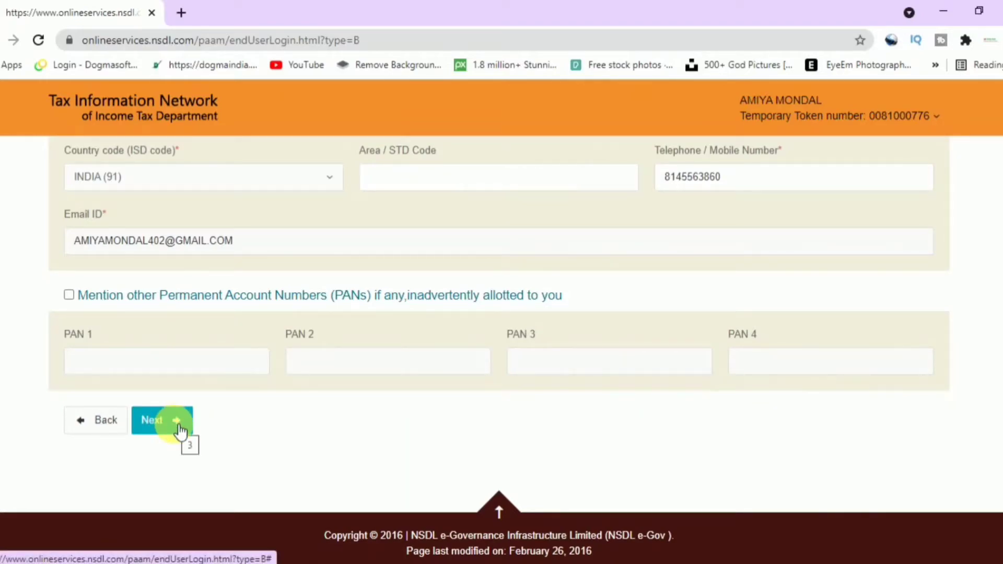
pyautogui.scroll(3, 178, 428)
pyautogui.scroll(-1, 174, 430)
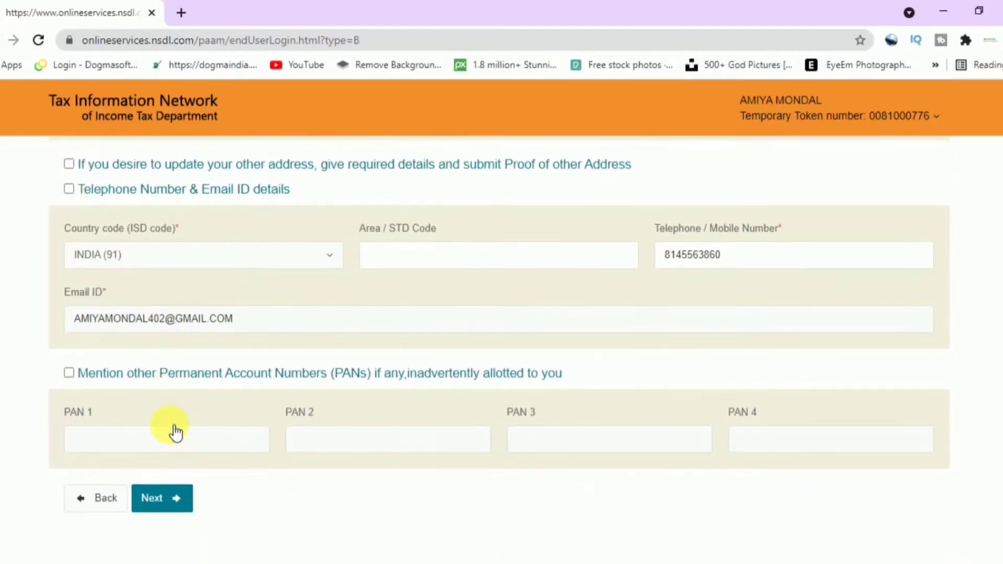
# - Go to the Document details step with Aadhaar preset as proof
pyautogui.click(173, 511)
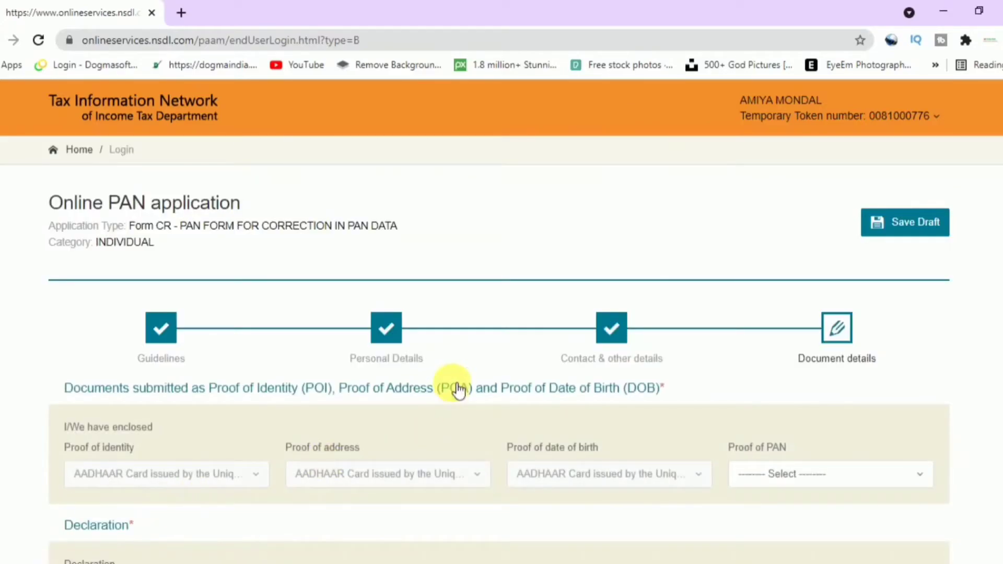
pyautogui.scroll(-2, 455, 397)
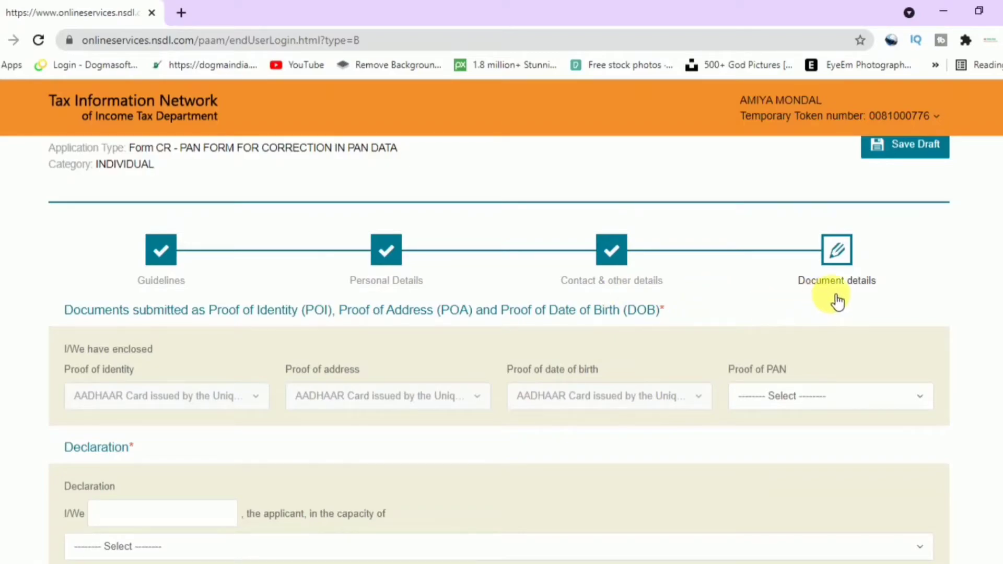
pyautogui.scroll(-2, 538, 336)
pyautogui.scroll(-2, 277, 394)
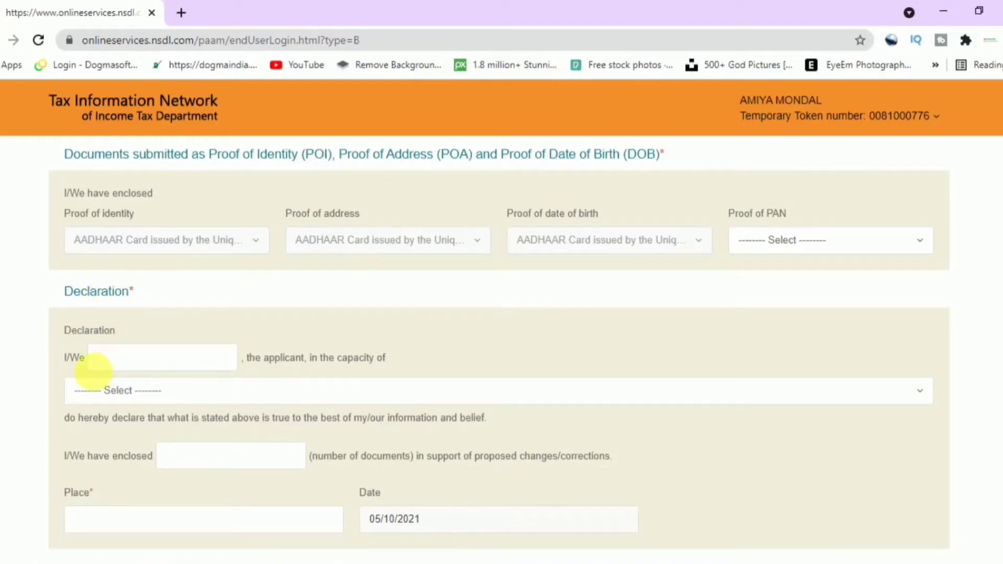
# - Declare the applicant's capacity as Himself/Herself
pyautogui.click(144, 361)
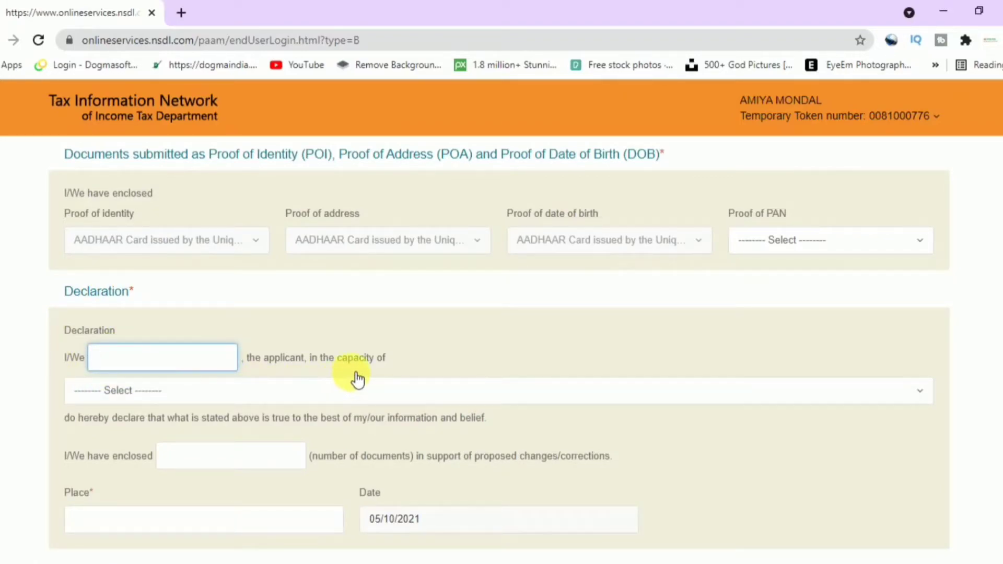
pyautogui.click(175, 401)
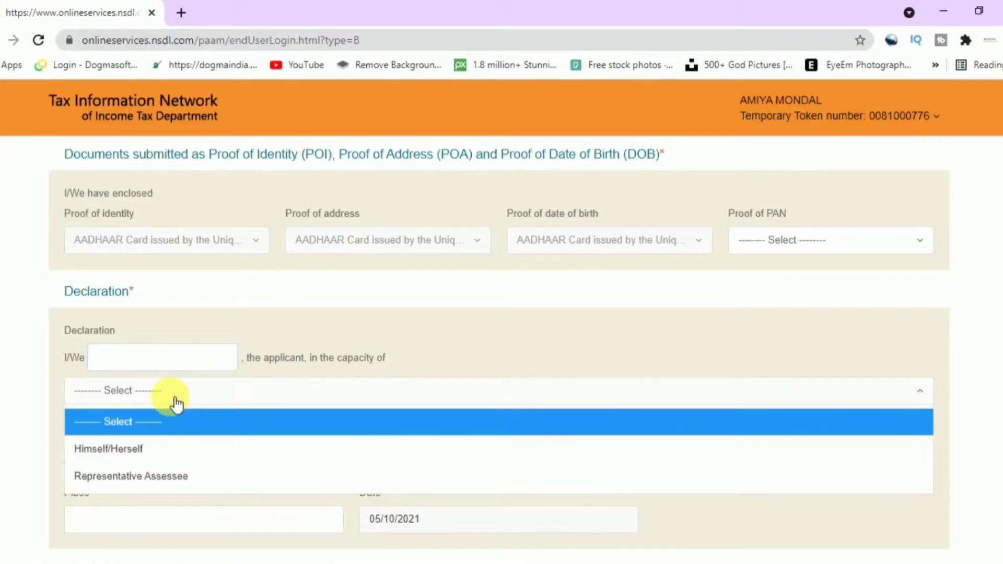
pyautogui.click(139, 460)
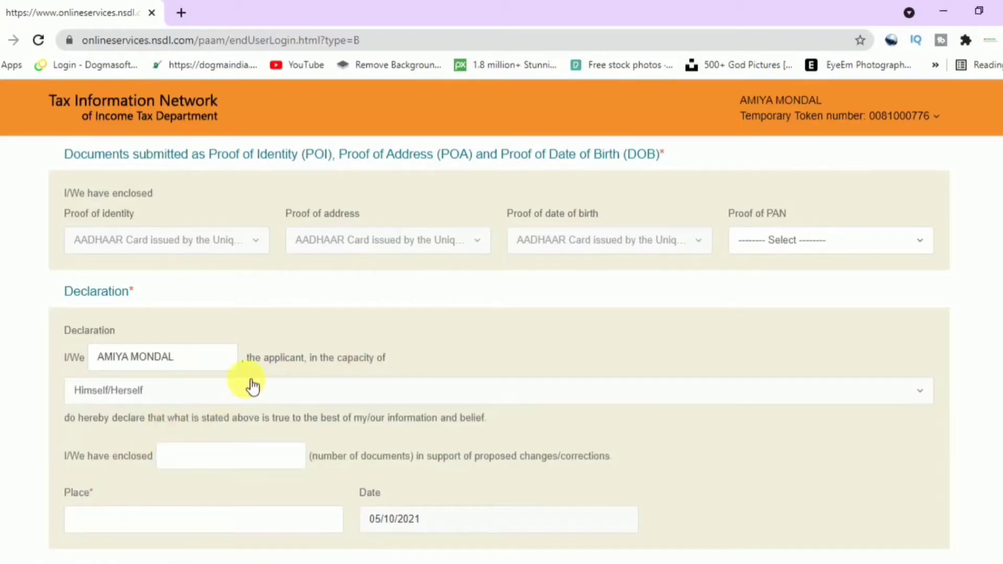
pyautogui.scroll(-1, 240, 389)
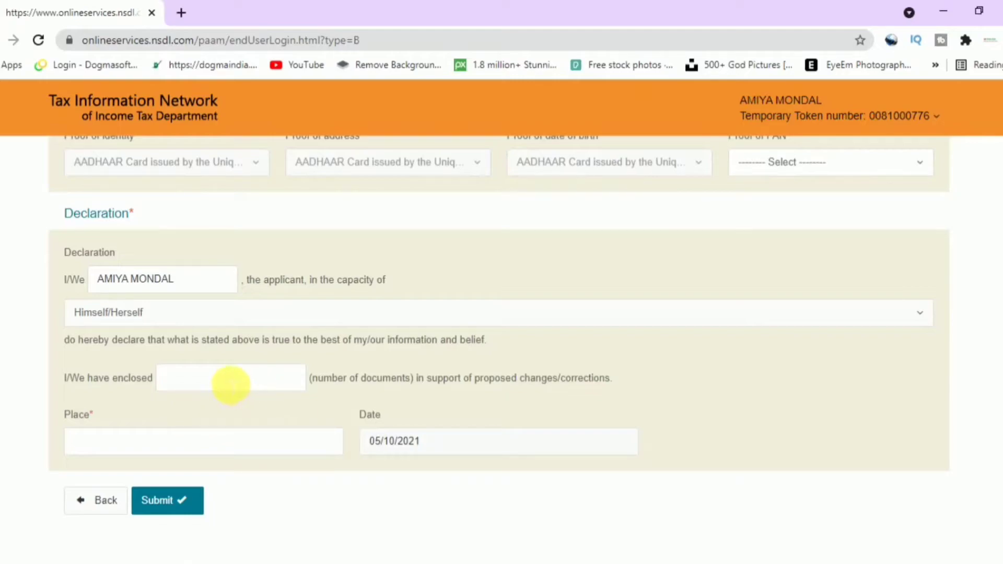
pyautogui.scroll(1, 221, 389)
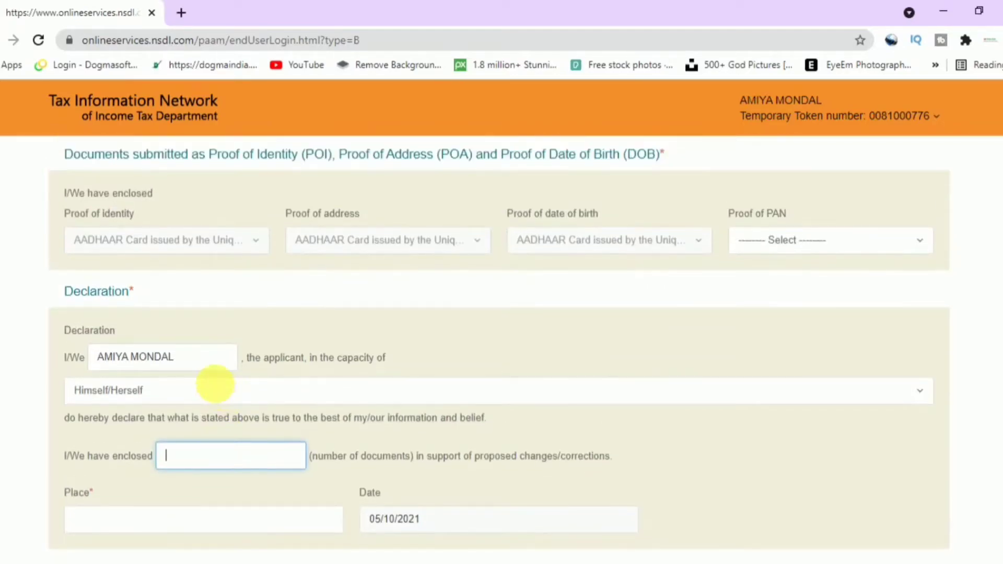
pyautogui.scroll(1, 738, 308)
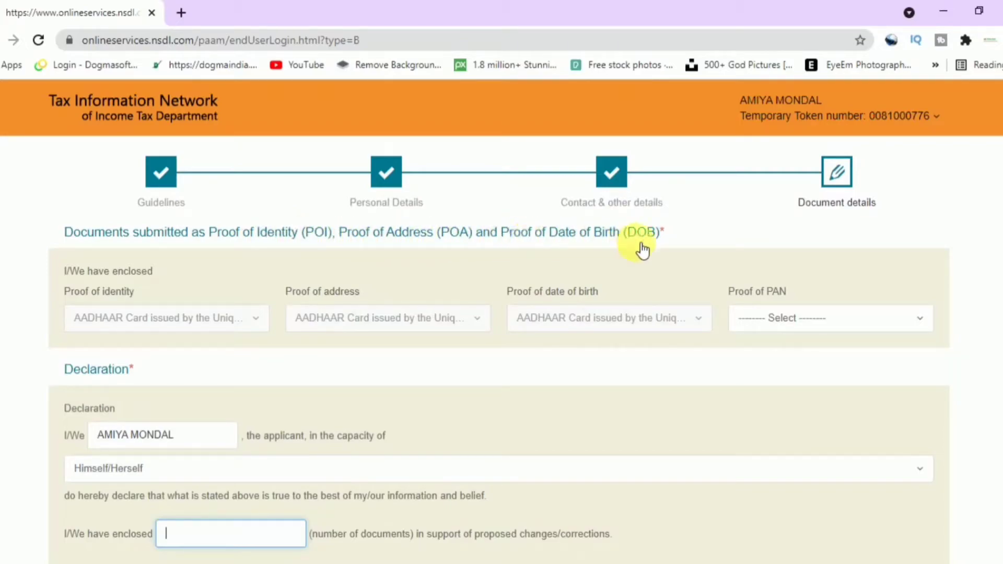
# - Choose Copy of Pan Card as proof of PAN and enter 1 enclosed document
pyautogui.click(778, 321)
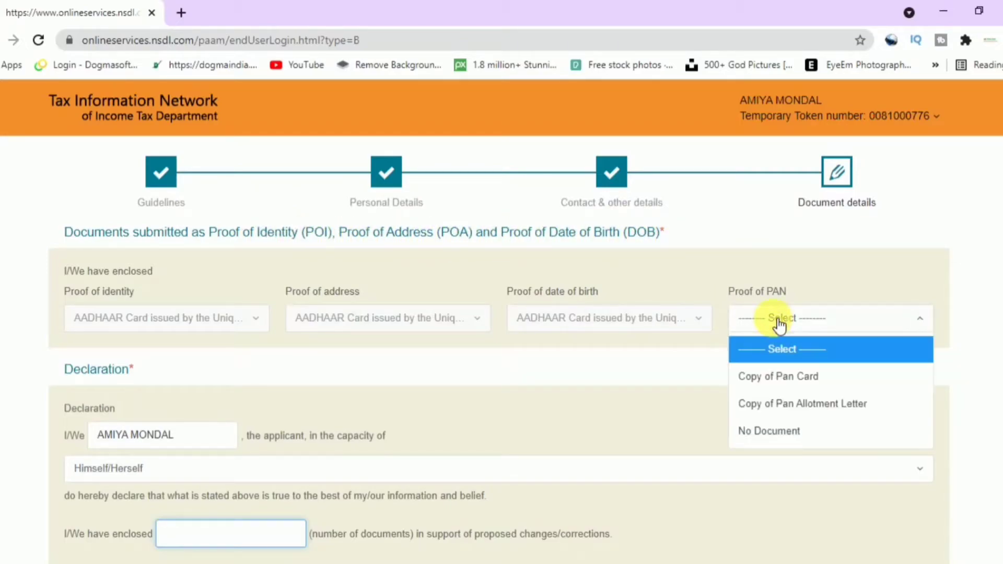
pyautogui.click(786, 378)
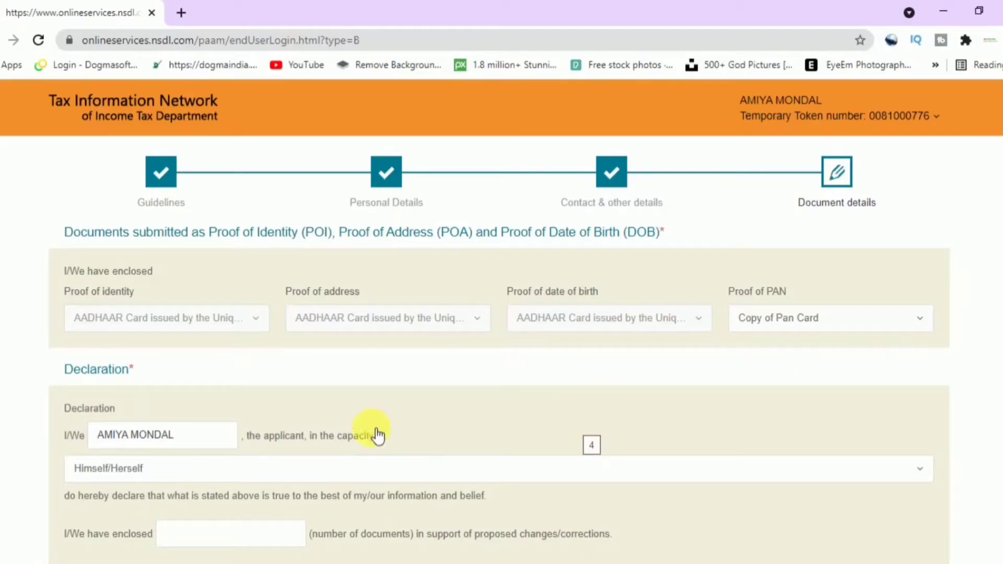
pyautogui.scroll(-2, 366, 435)
pyautogui.scroll(-3, 256, 431)
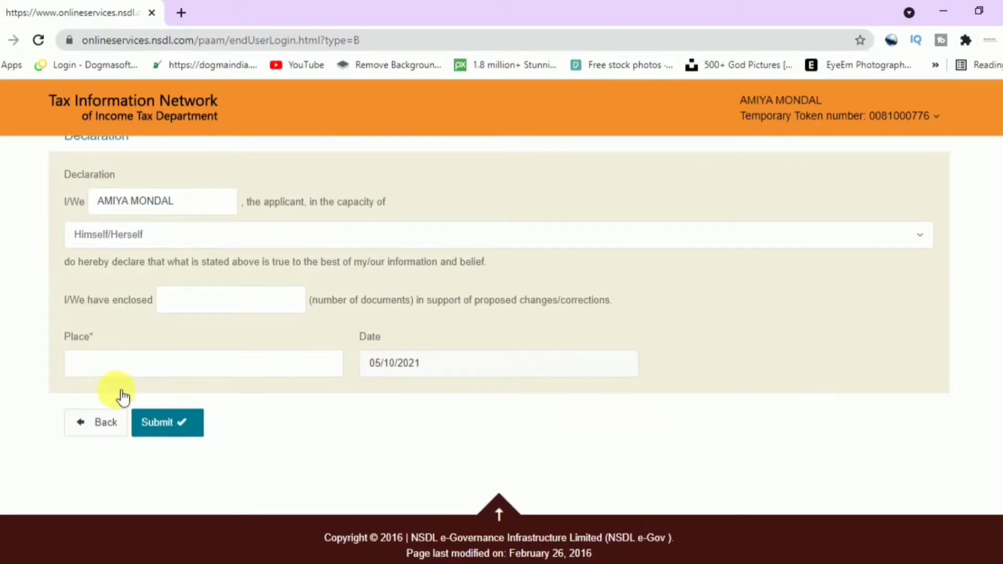
pyautogui.click(175, 305)
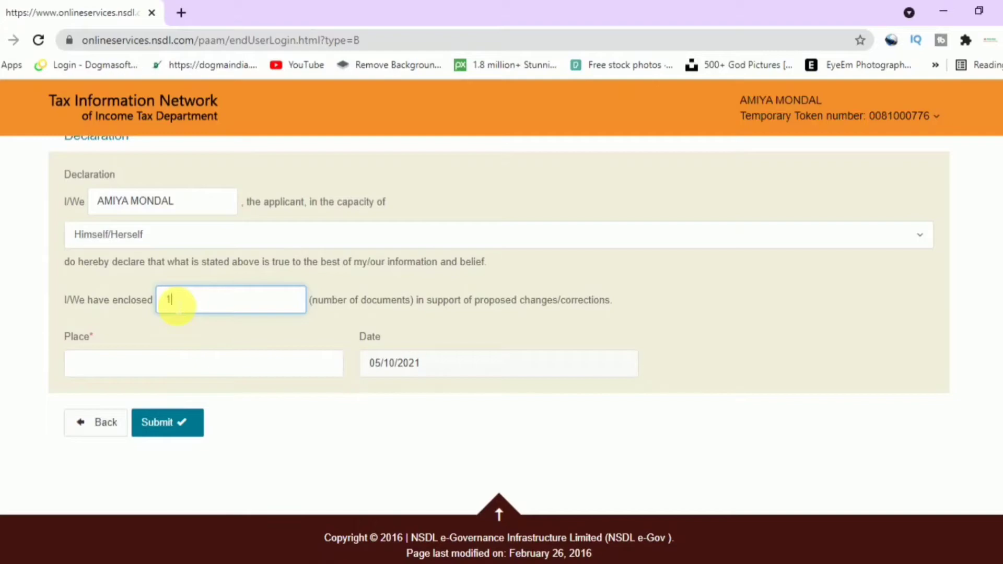
pyautogui.write('1')
# - Fill in BURDWAN as the place of declaration, dismissing the saved address suggestions
pyautogui.click(139, 368)
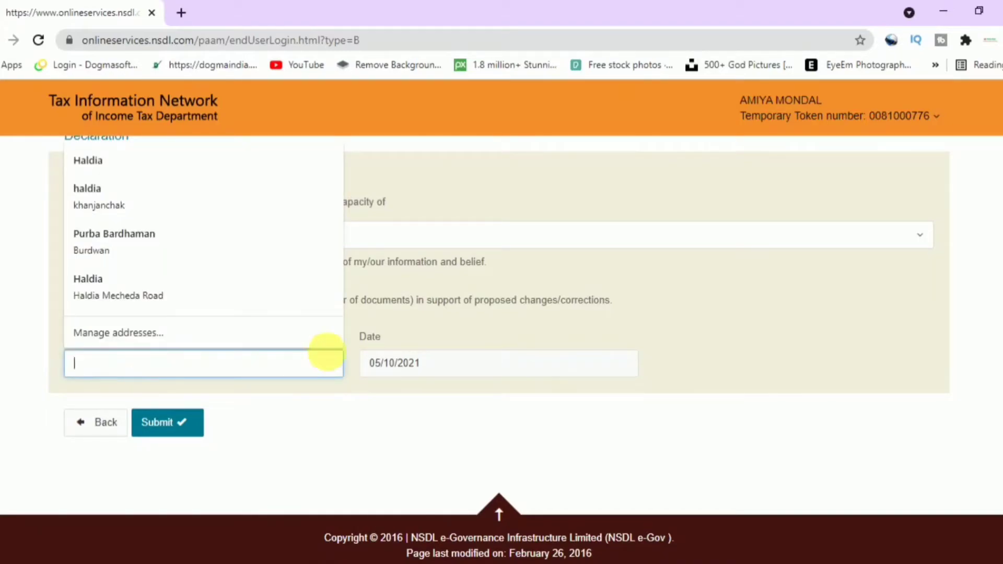
pyautogui.click(441, 327)
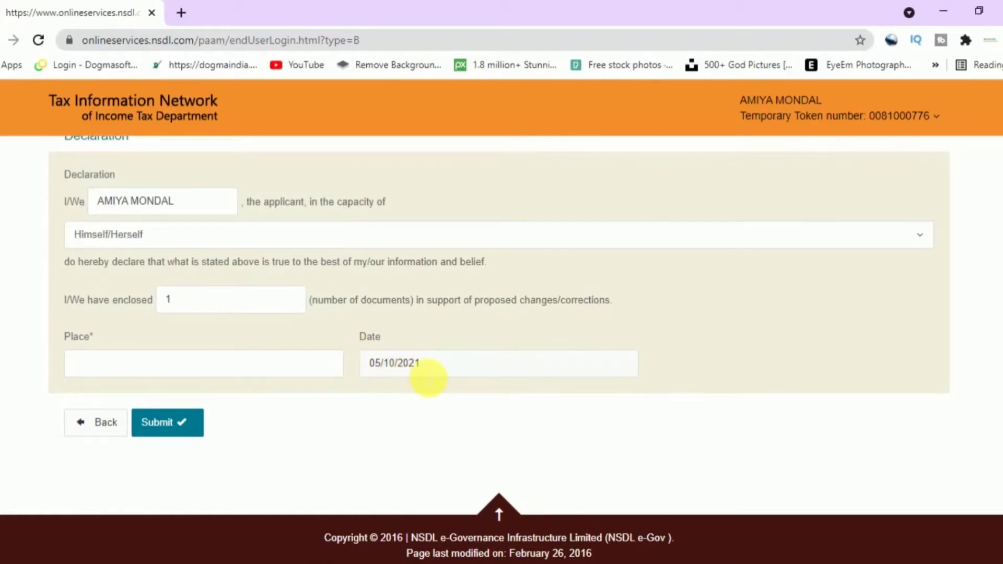
pyautogui.scroll(2, 433, 377)
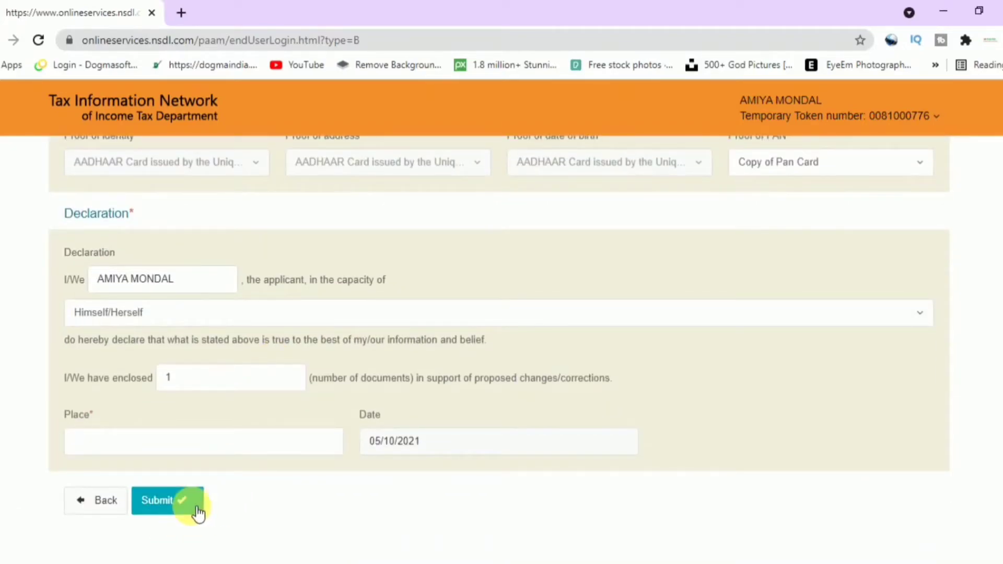
pyautogui.scroll(4, 257, 514)
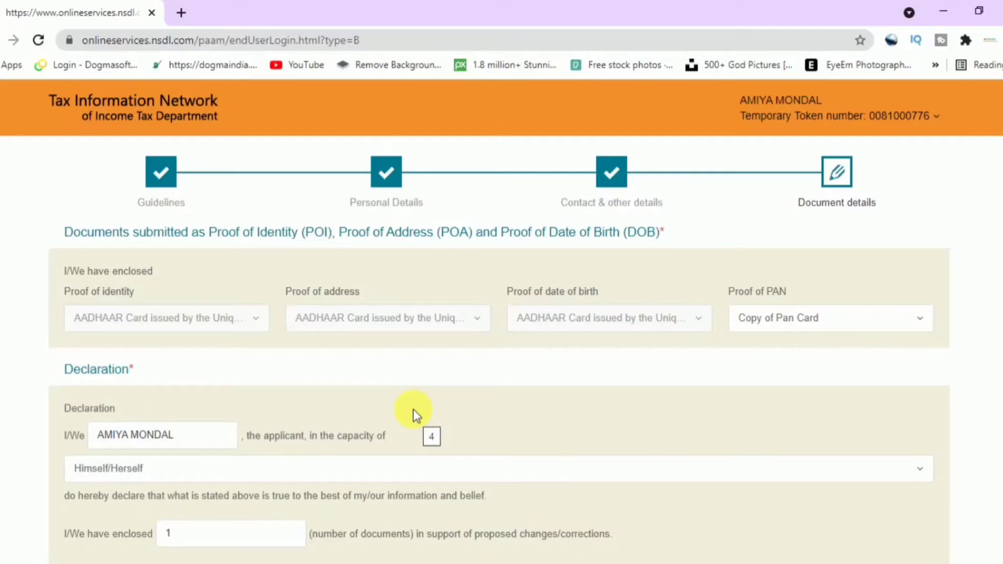
pyautogui.scroll(-5, 366, 402)
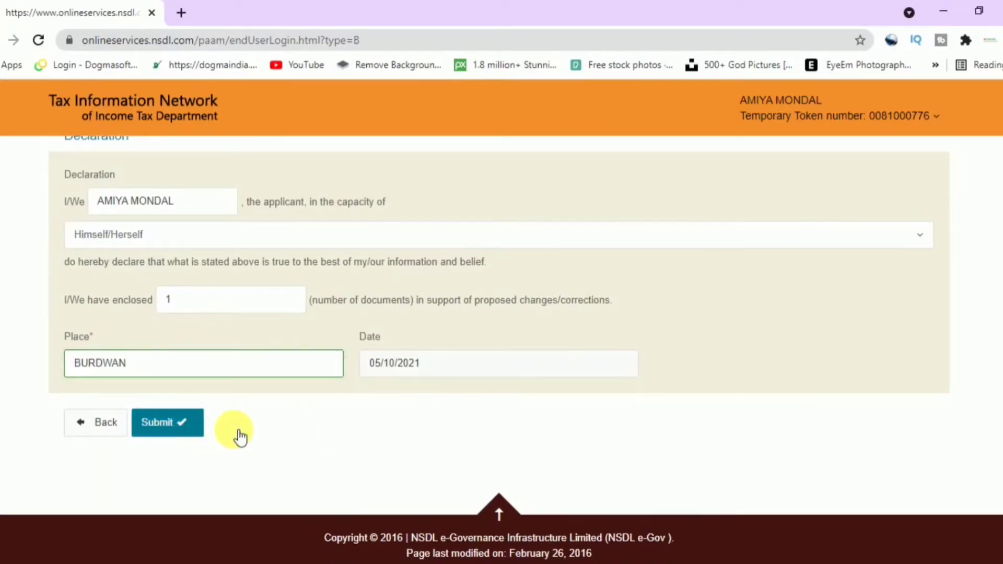
# - Submit the correction form and enter the Aadhaar number's first eight digits on the confirmation page
pyautogui.click(167, 426)
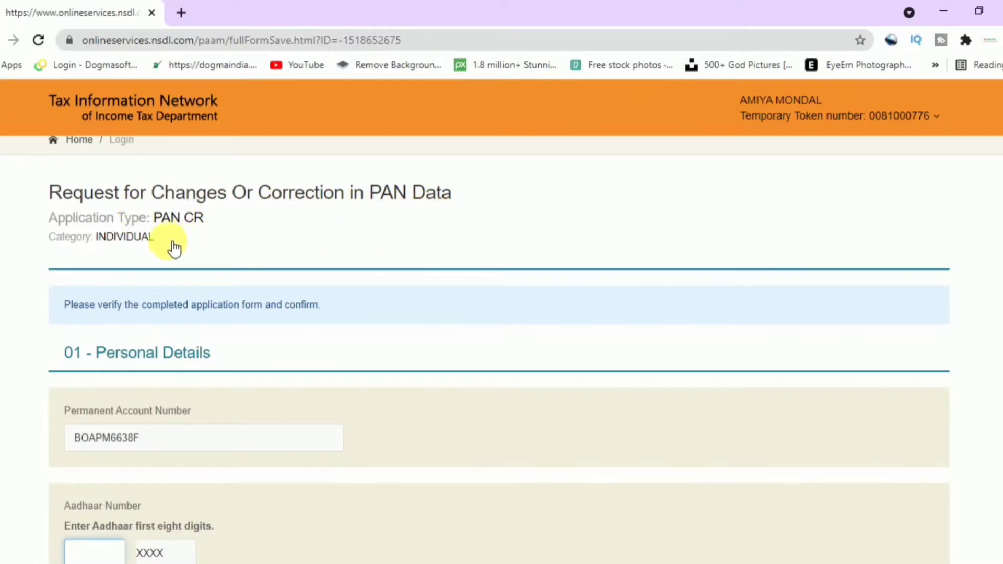
pyautogui.scroll(-3, 139, 246)
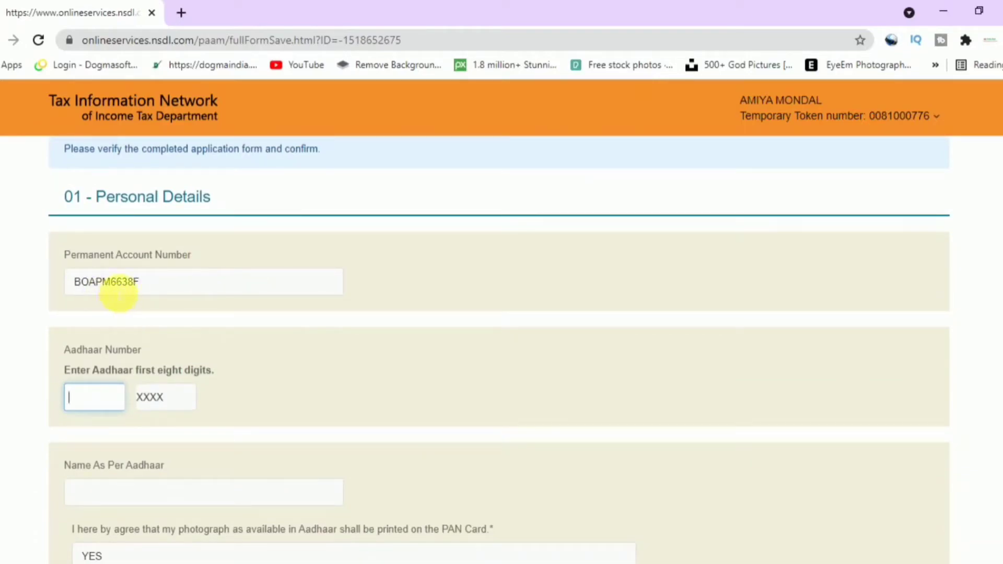
pyautogui.scroll(-3, 211, 336)
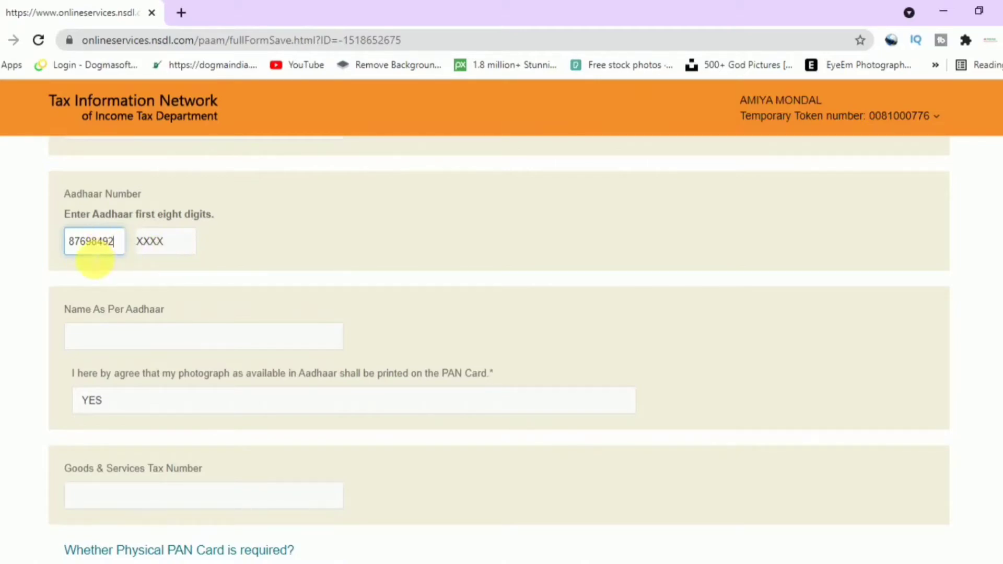
pyautogui.click(292, 247)
pyautogui.scroll(-1, 217, 267)
pyautogui.scroll(-7, 218, 273)
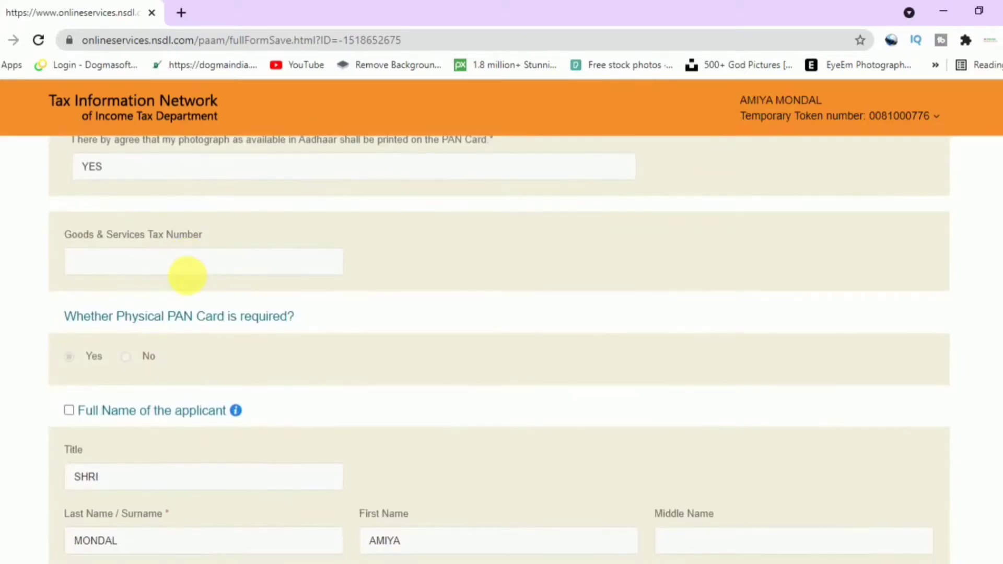
pyautogui.scroll(-2, 173, 289)
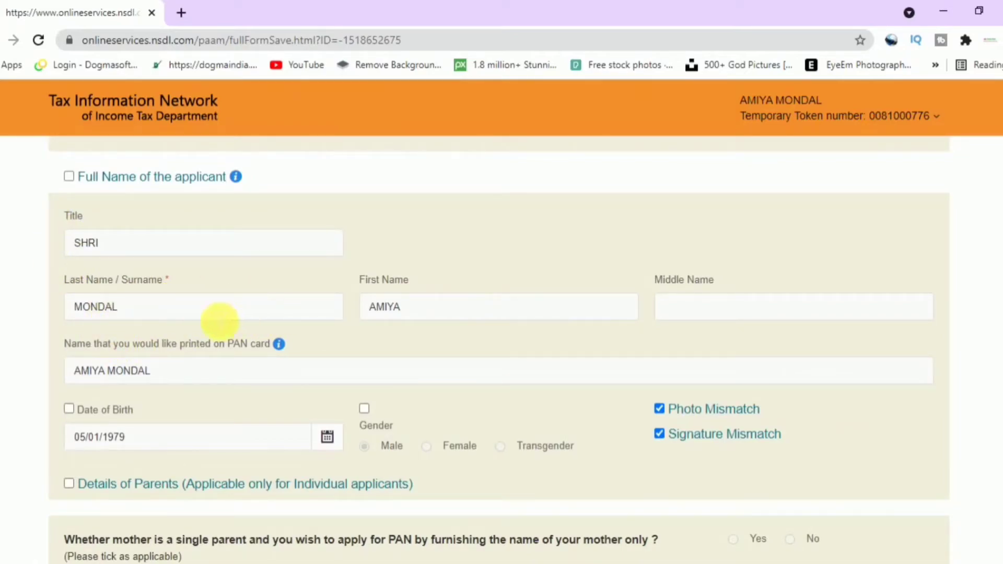
pyautogui.scroll(-2, 369, 352)
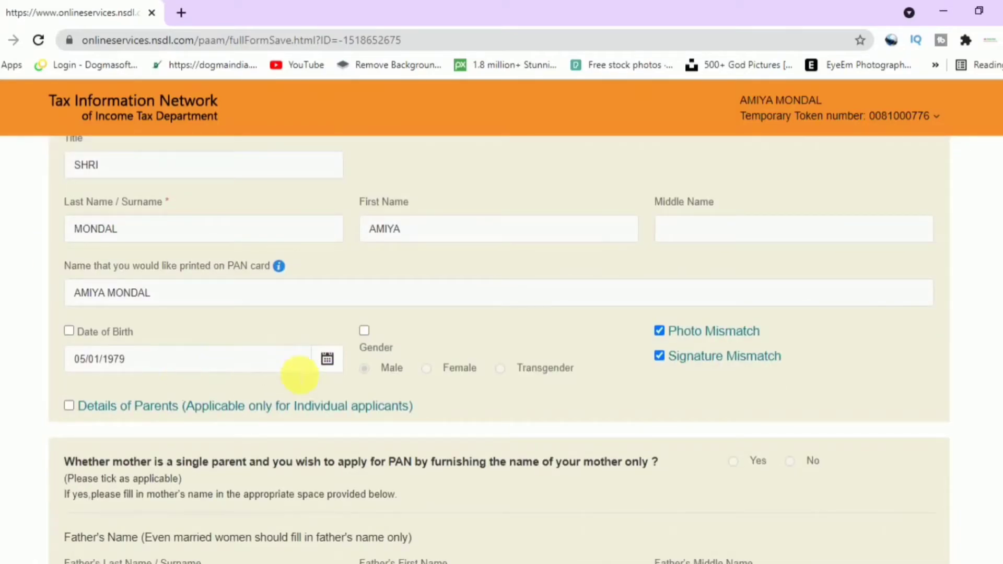
pyautogui.scroll(-2, 204, 358)
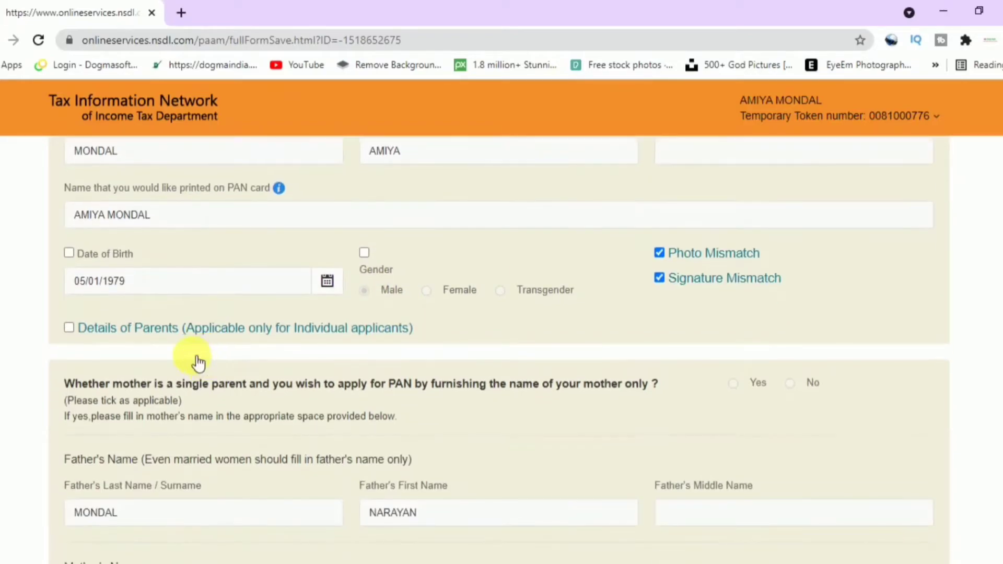
pyautogui.scroll(-4, 126, 373)
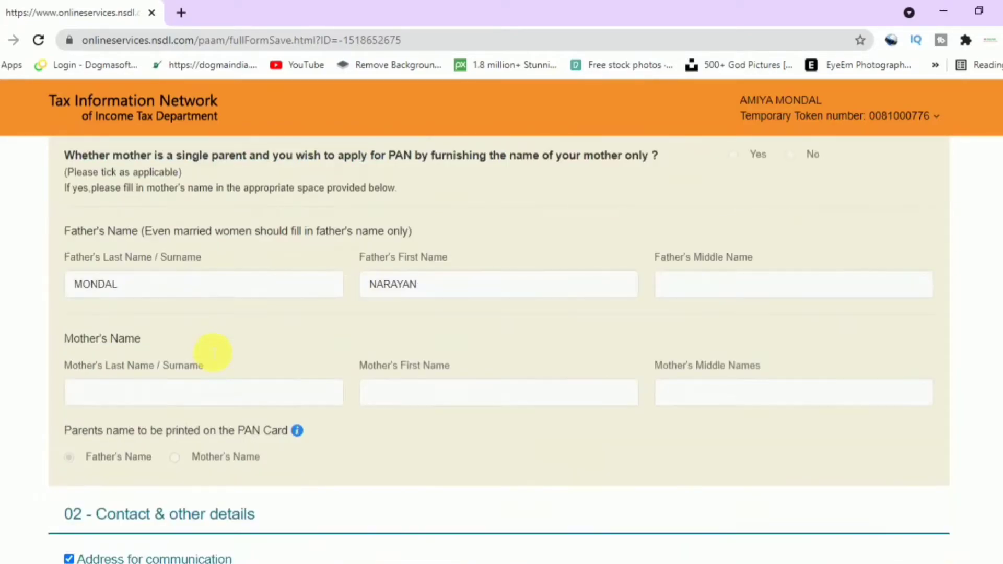
pyautogui.scroll(-2, 376, 295)
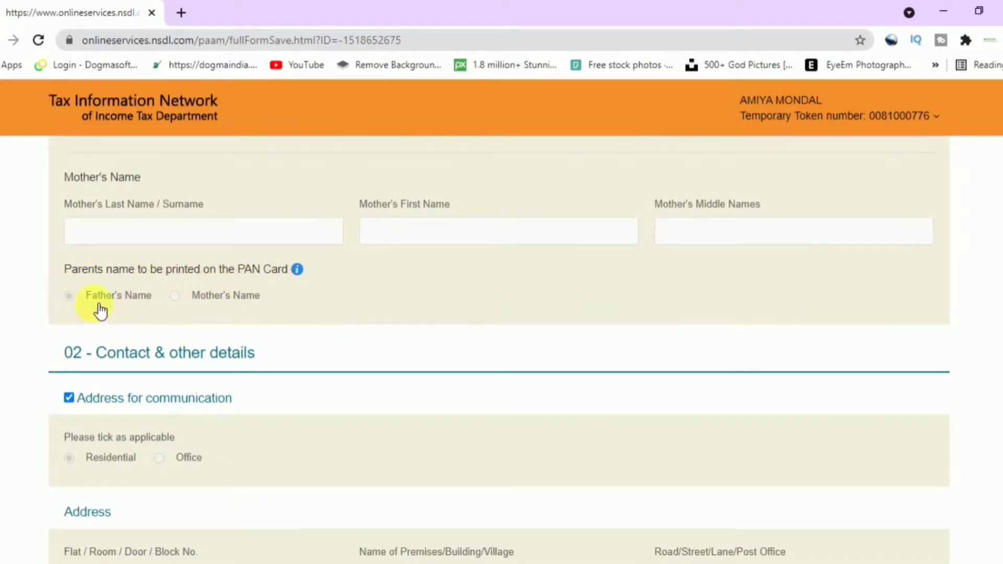
pyautogui.scroll(-3, 100, 313)
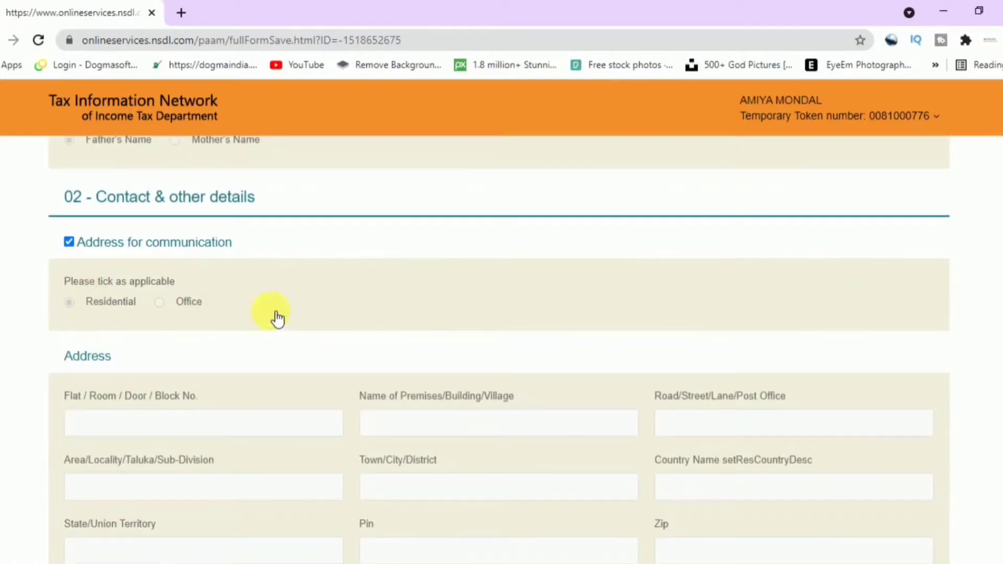
pyautogui.scroll(-2, 174, 327)
pyautogui.scroll(-3, 137, 330)
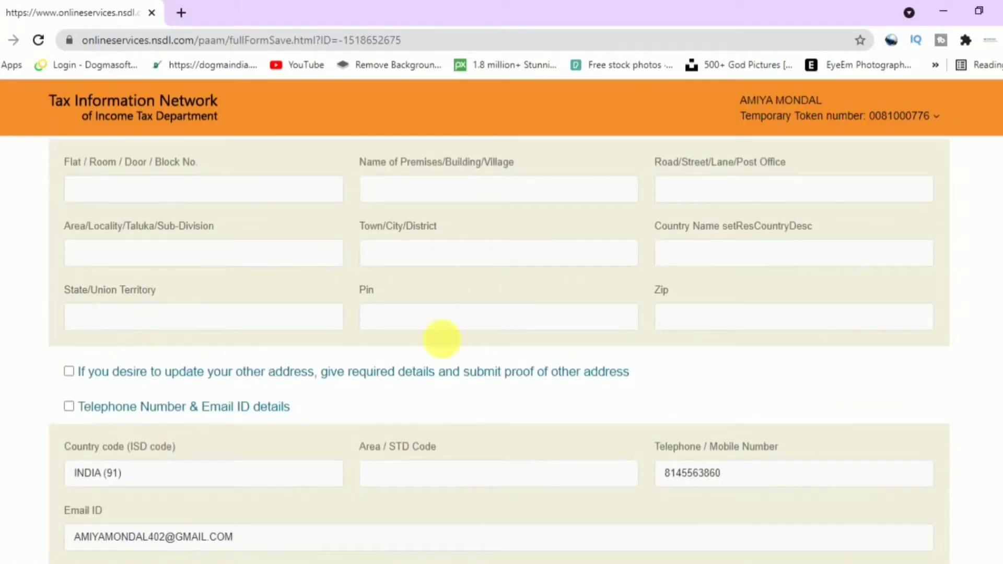
pyautogui.scroll(2, 217, 311)
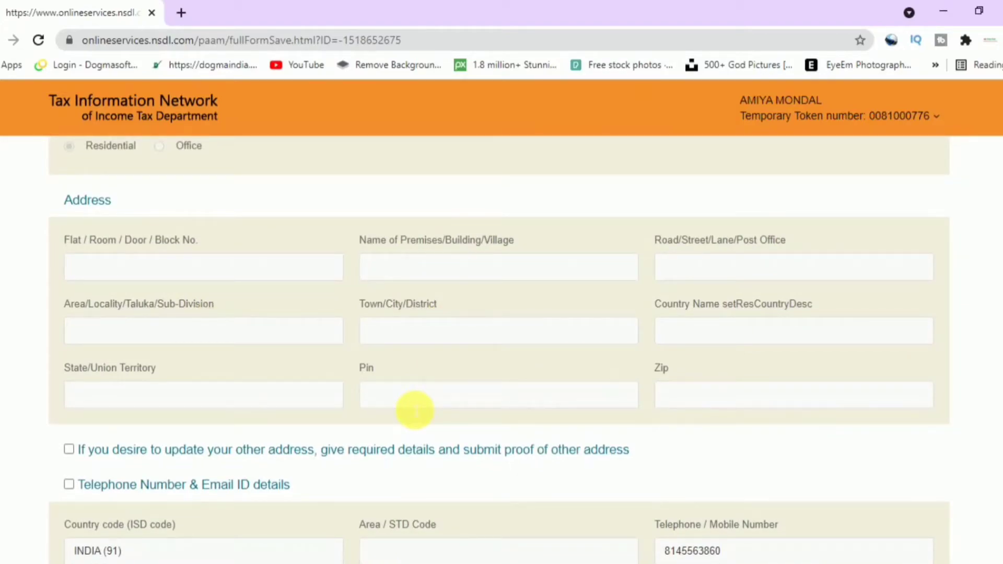
pyautogui.scroll(-3, 225, 400)
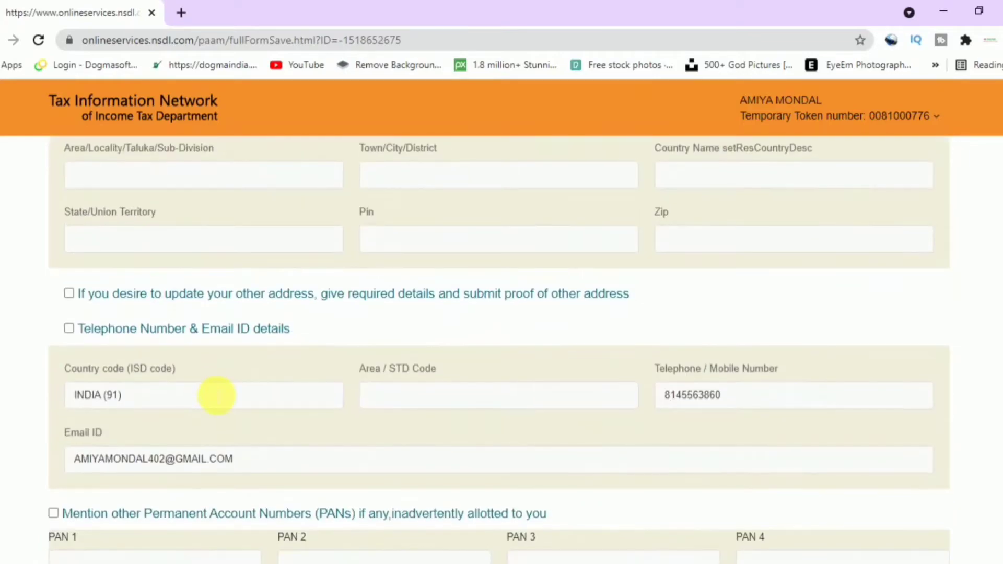
pyautogui.scroll(-2, 202, 389)
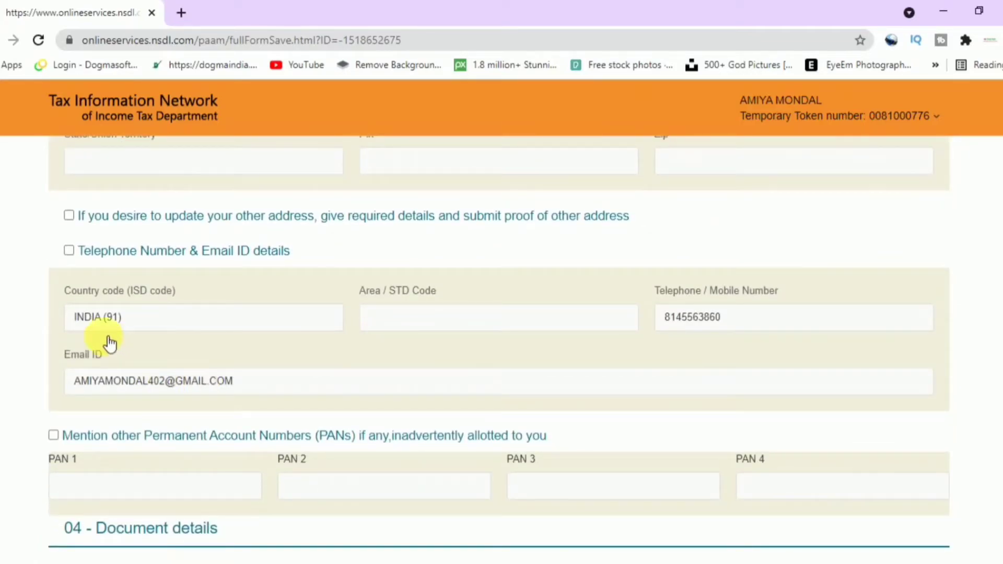
pyautogui.scroll(-2, 246, 392)
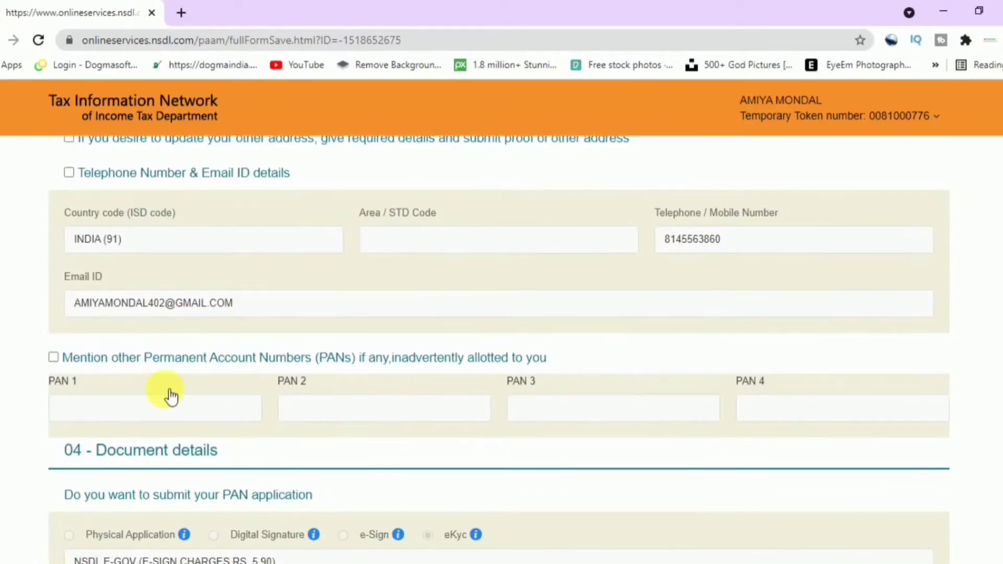
pyautogui.scroll(-3, 251, 386)
pyautogui.scroll(-2, 148, 382)
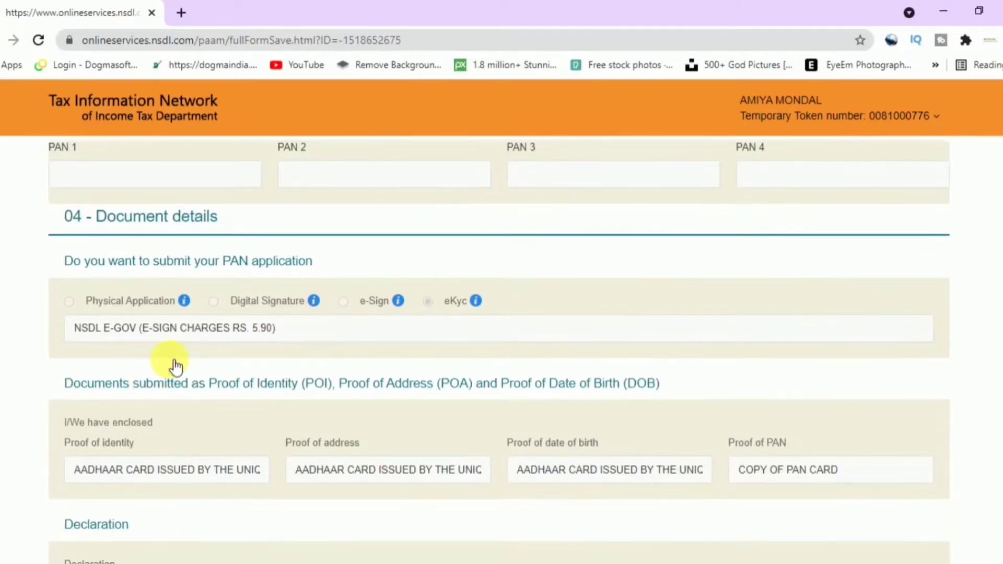
pyautogui.scroll(-3, 209, 410)
pyautogui.scroll(-1, 228, 405)
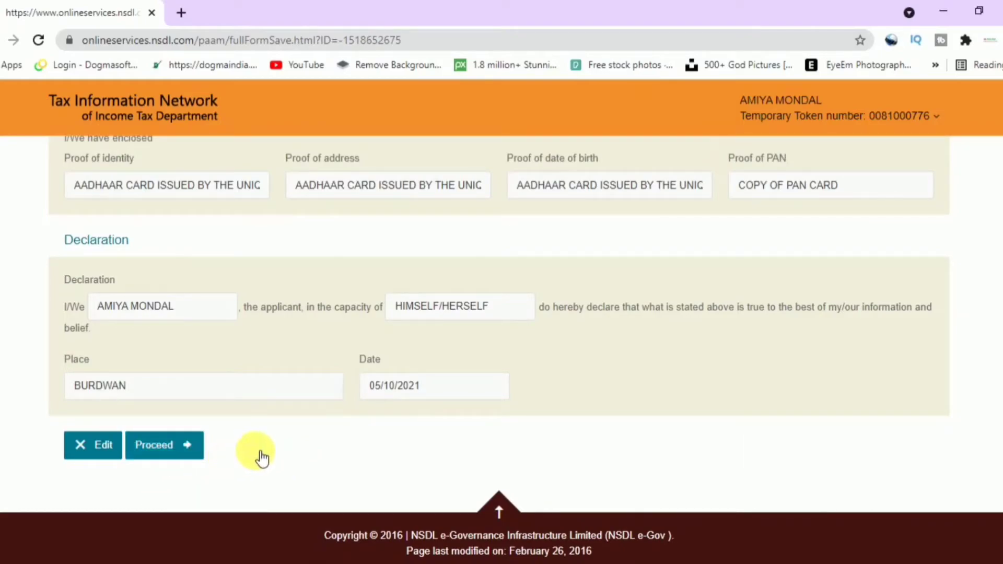
pyautogui.click(102, 454)
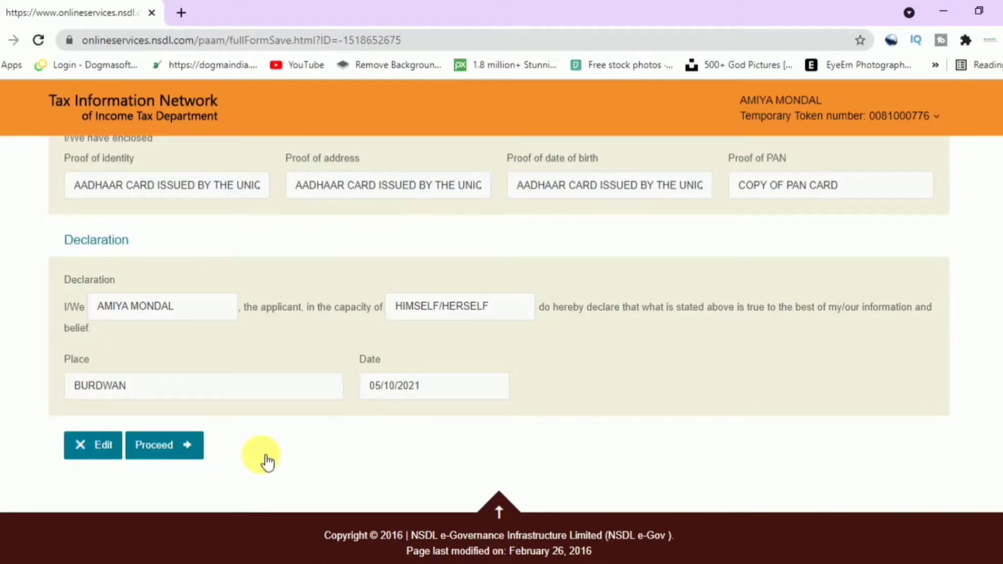
# - Confirm the form, choose Paytm online payment for the 106.90 fee, accept the terms and proceed
pyautogui.click(148, 445)
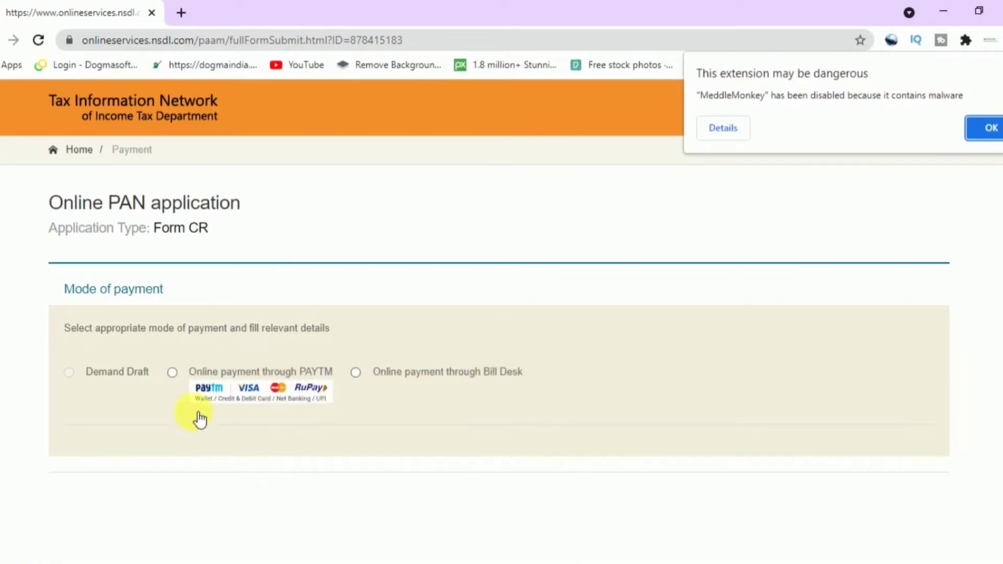
pyautogui.click(173, 372)
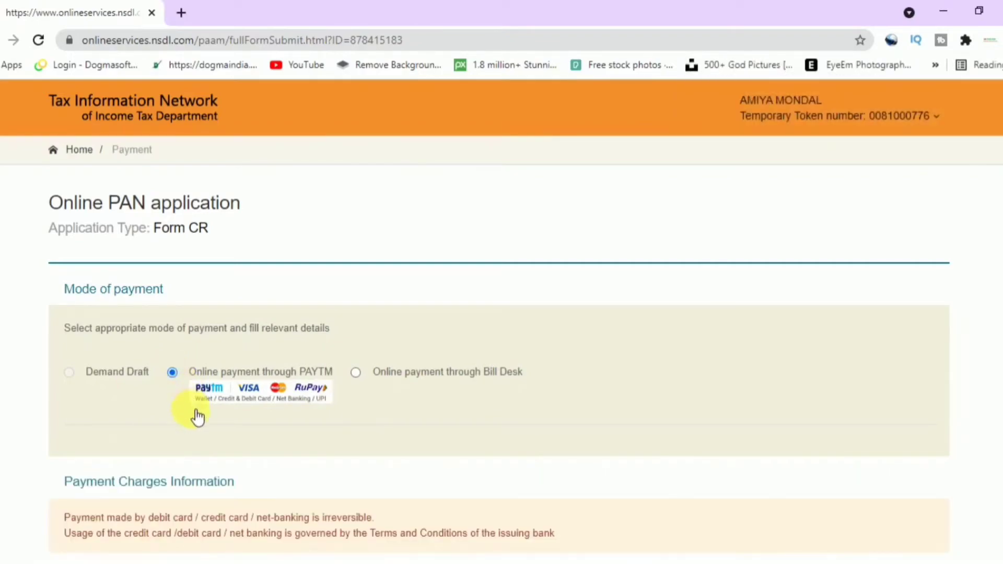
pyautogui.scroll(-3, 194, 418)
pyautogui.scroll(-3, 180, 432)
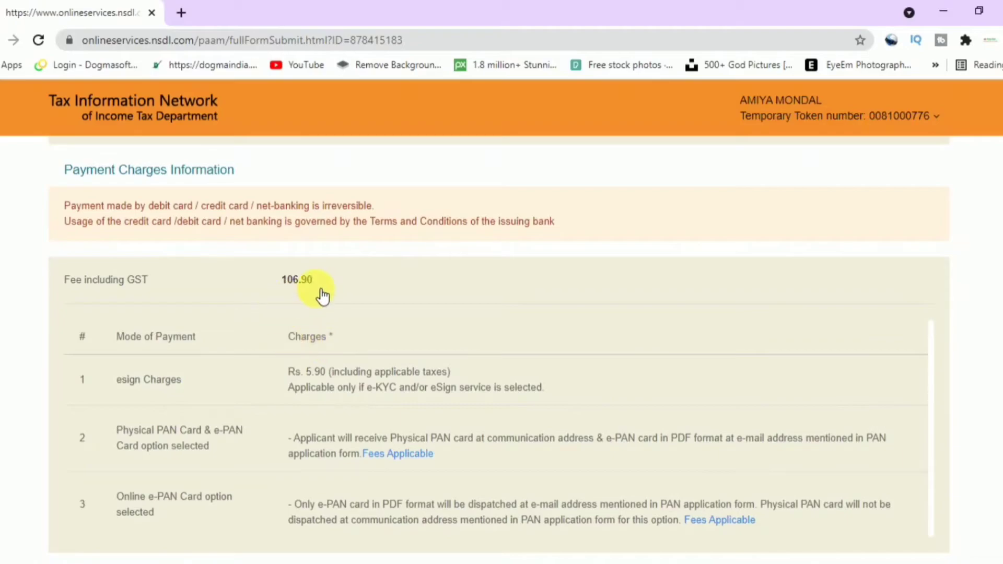
pyautogui.scroll(-4, 323, 293)
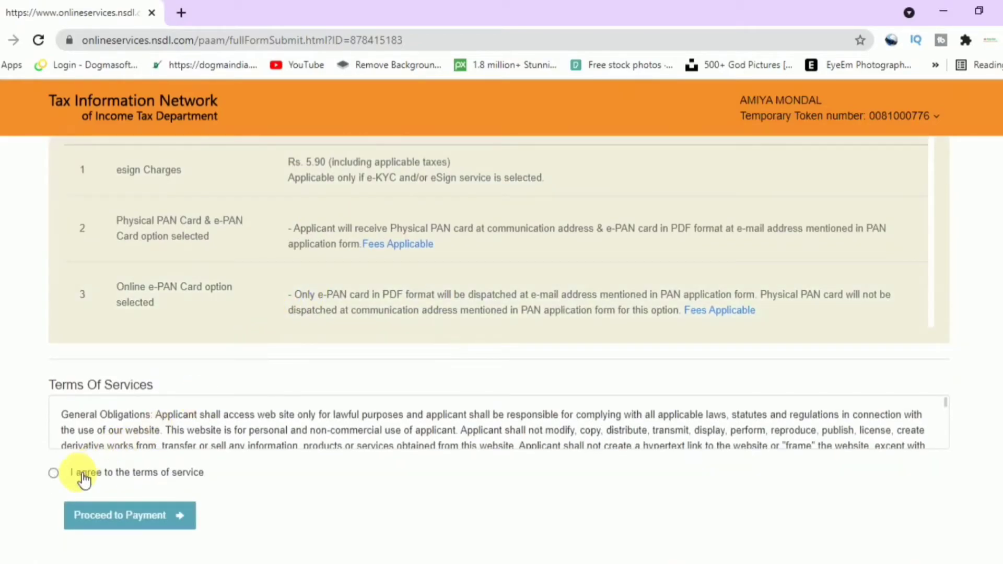
pyautogui.click(54, 474)
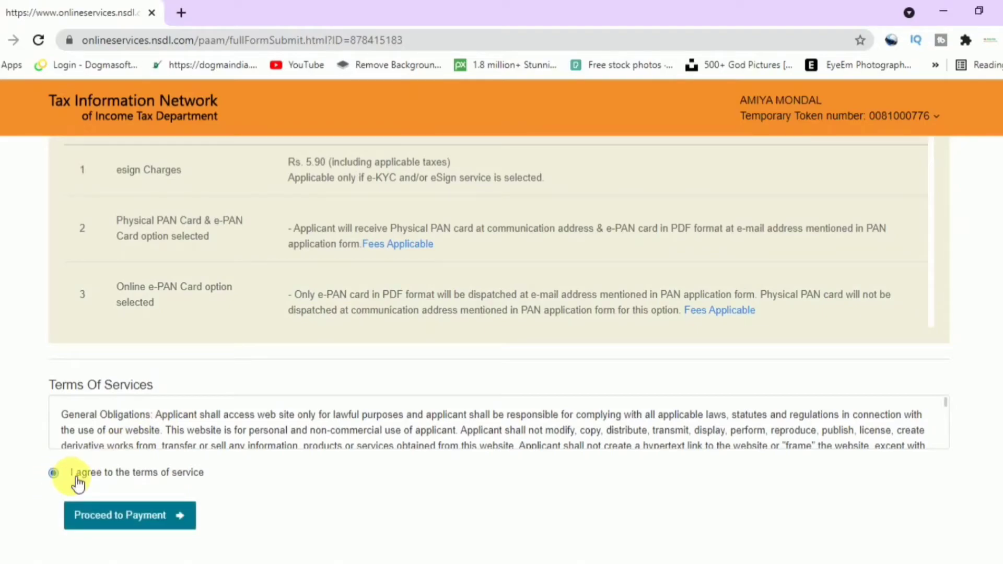
pyautogui.click(144, 527)
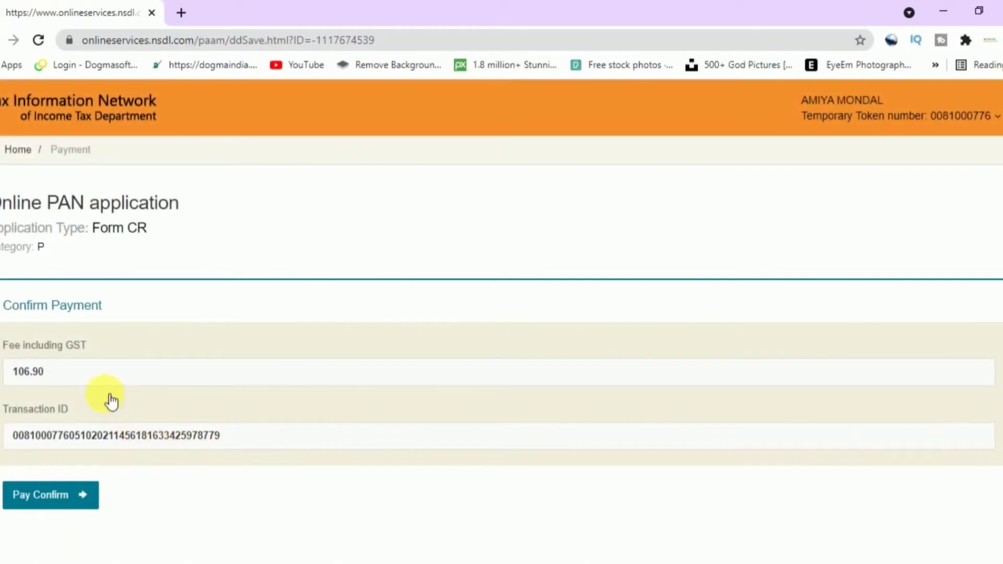
# - Confirm the 106.90 payment including GST to hand over to the Paytm gateway
pyautogui.scroll(-2, 67, 376)
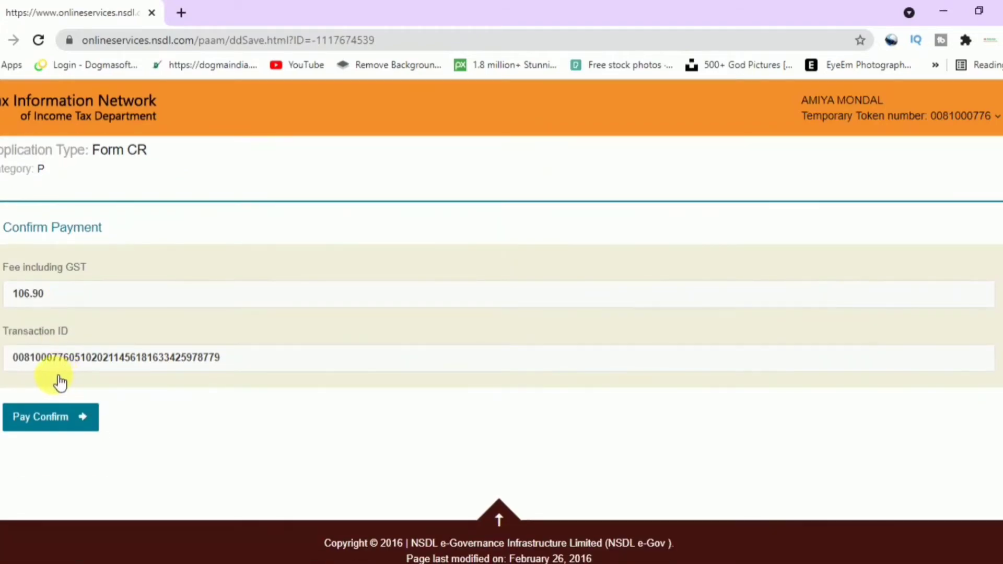
pyautogui.click(67, 418)
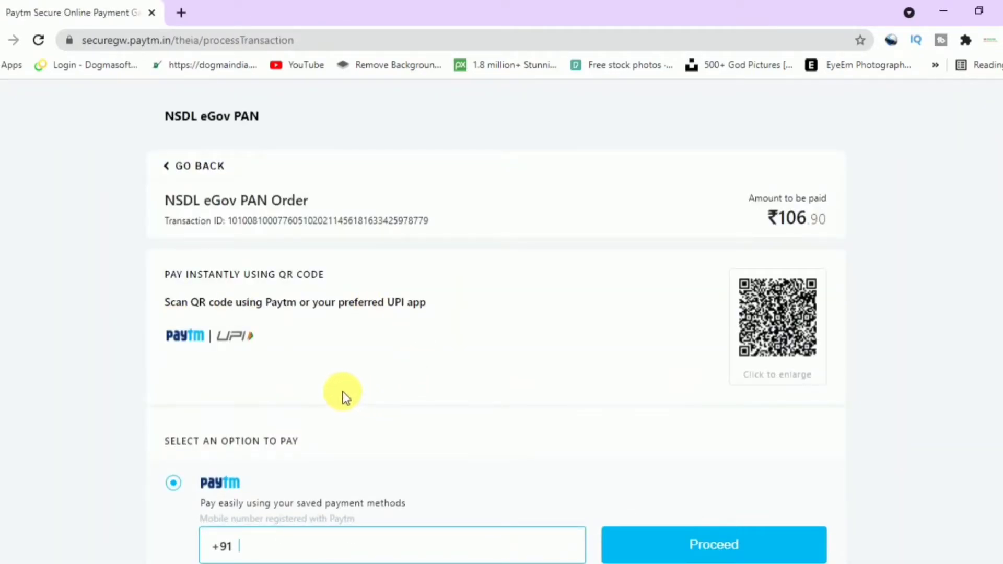
# - On the Paytm page for the ₹106.90 order, select the mobile number field to start paying
pyautogui.scroll(-1, 298, 387)
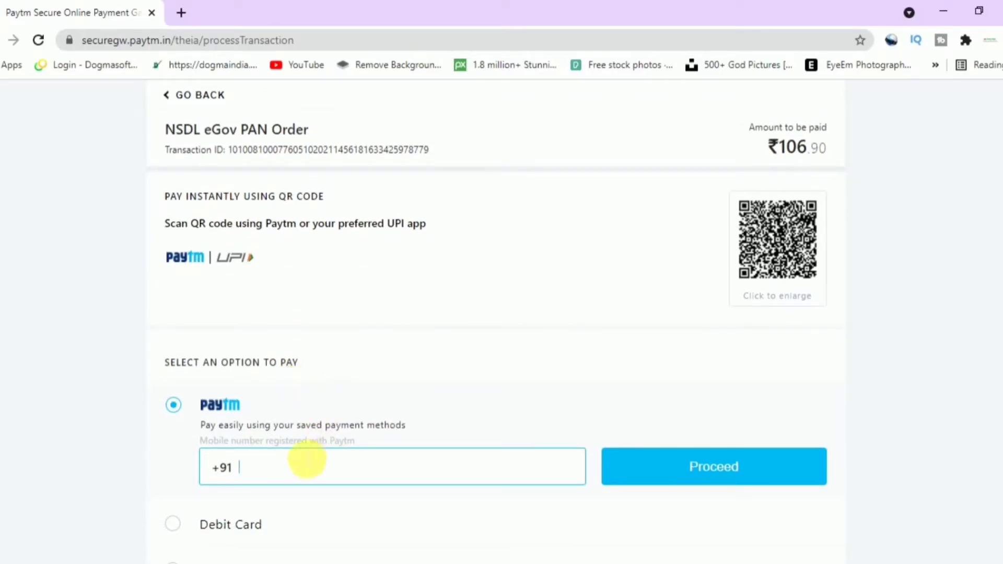
pyautogui.scroll(-2, 324, 464)
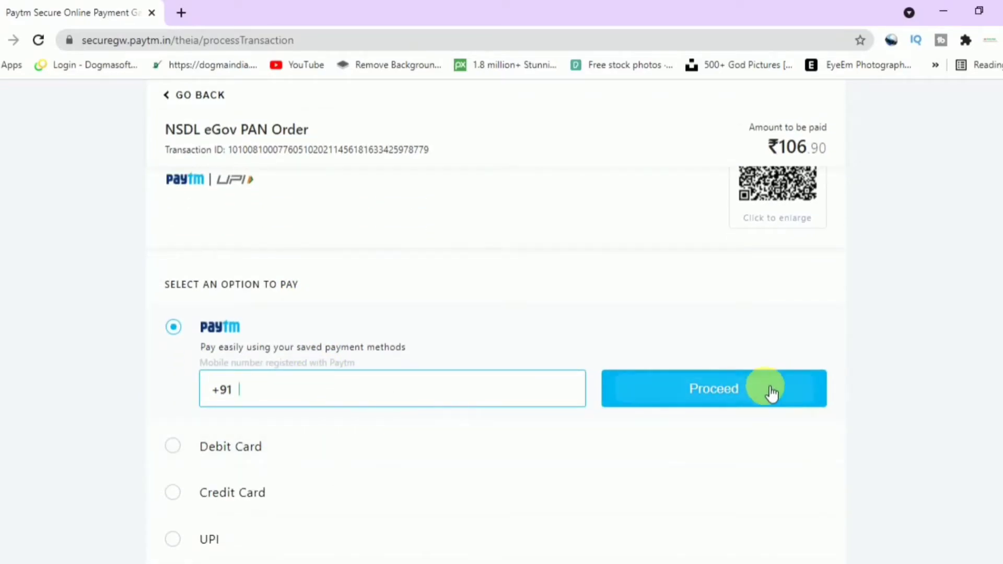
pyautogui.scroll(-2, 320, 387)
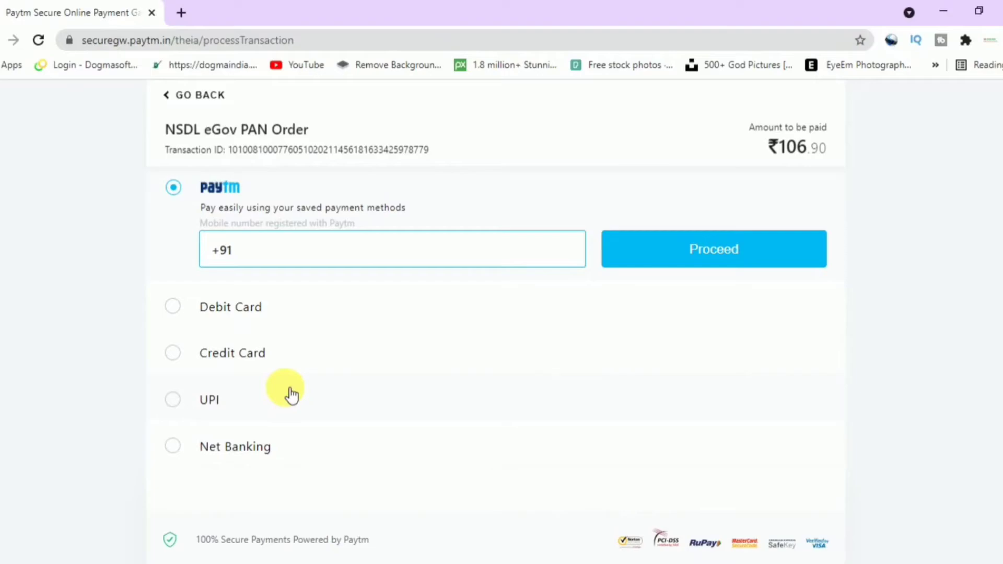
pyautogui.scroll(1, 287, 393)
pyautogui.click(296, 333)
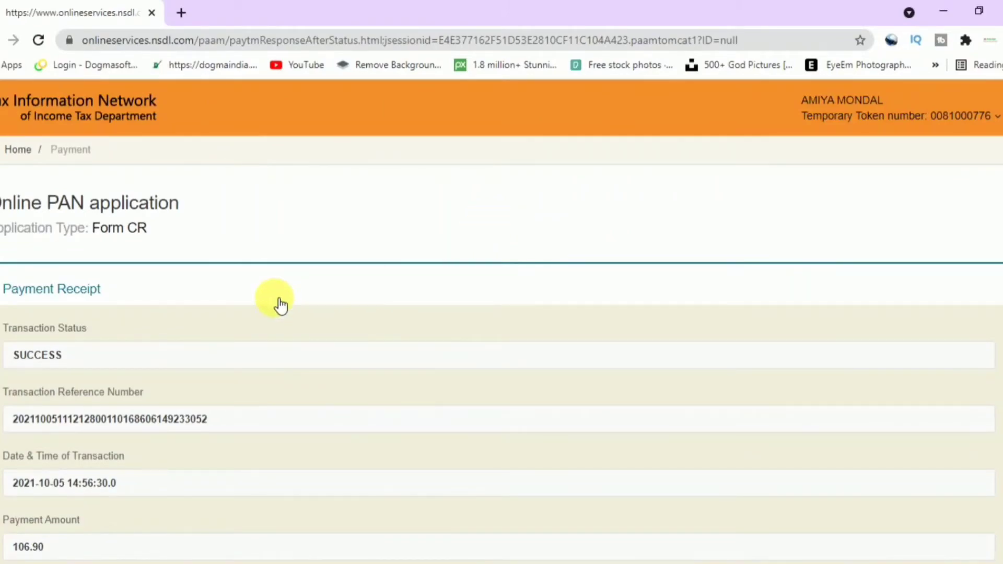
# - Continue from the SUCCESS payment receipt to Aadhaar Authentication
pyautogui.scroll(-2, 217, 302)
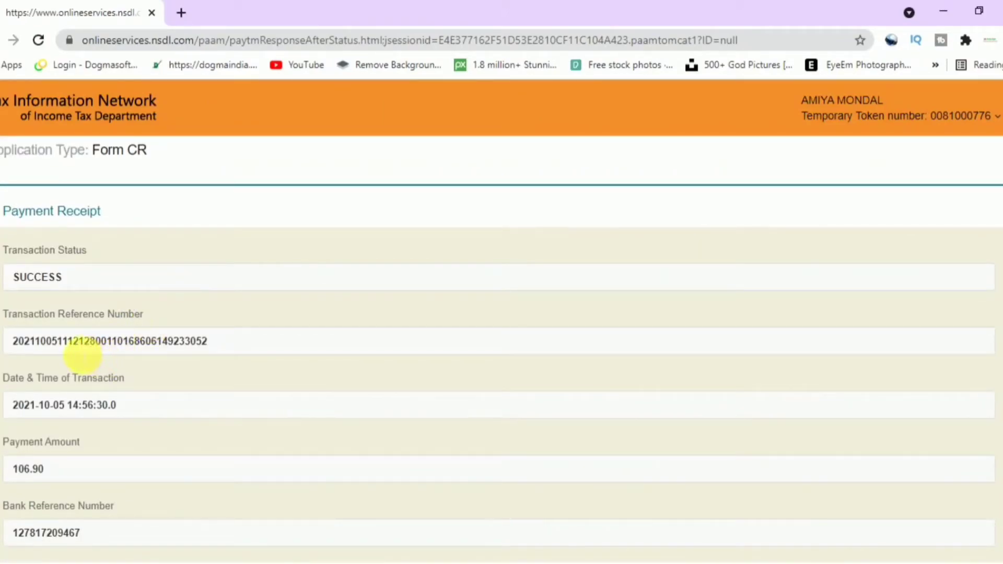
pyautogui.scroll(-2, 157, 350)
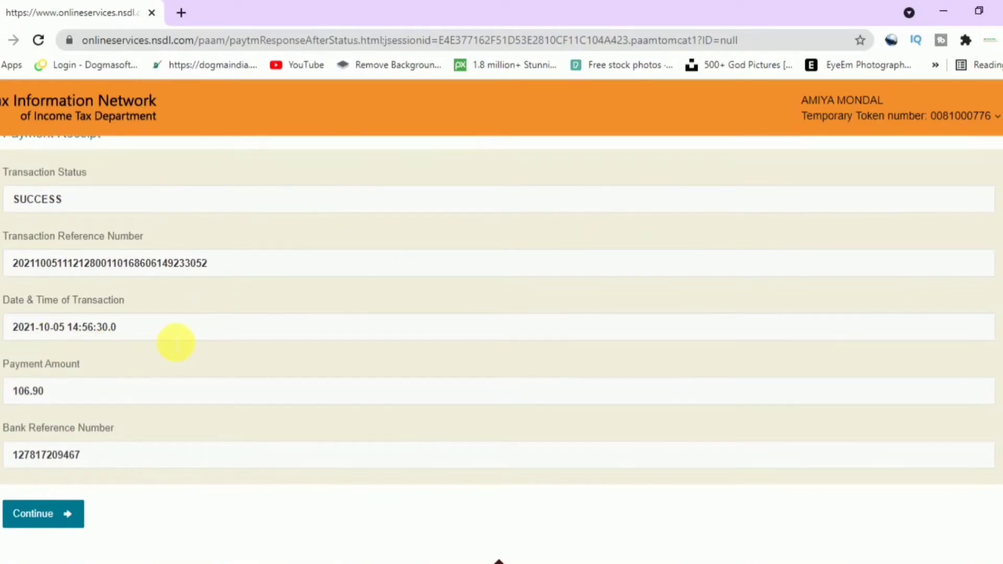
pyautogui.scroll(-2, 146, 333)
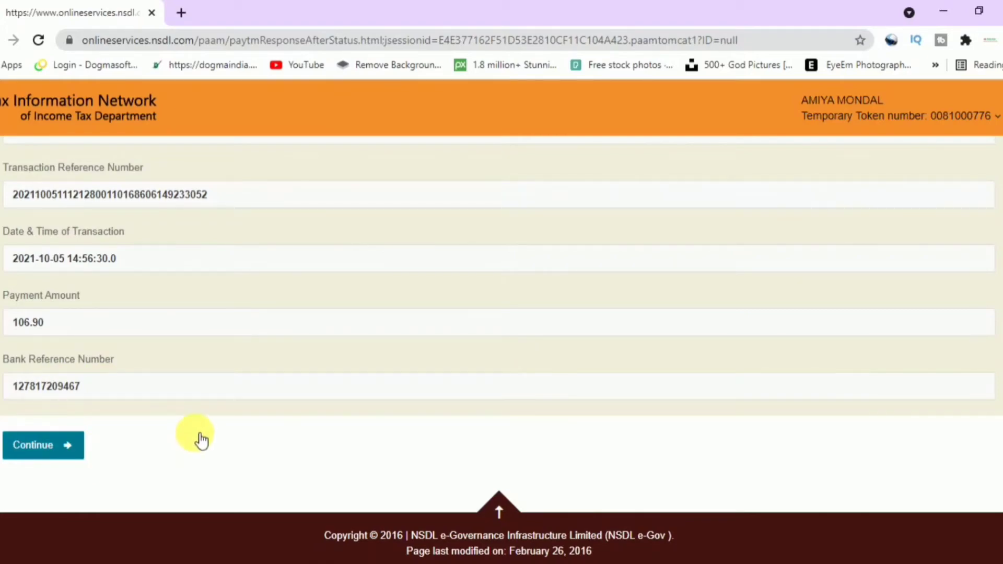
pyautogui.click(47, 458)
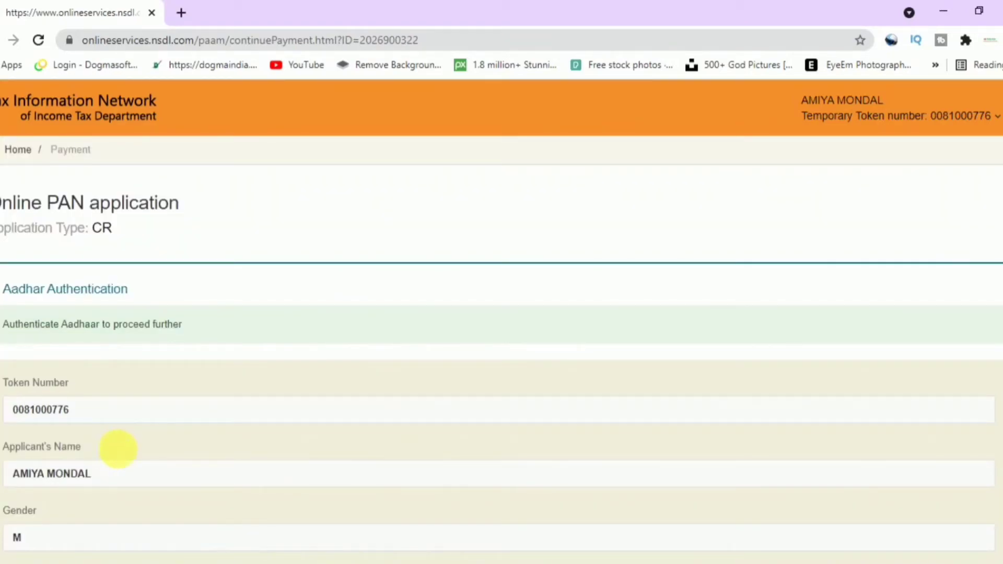
# - Tick the Aadhaar consent checkbox and submit Aadhaar authentication
pyautogui.scroll(-3, 285, 421)
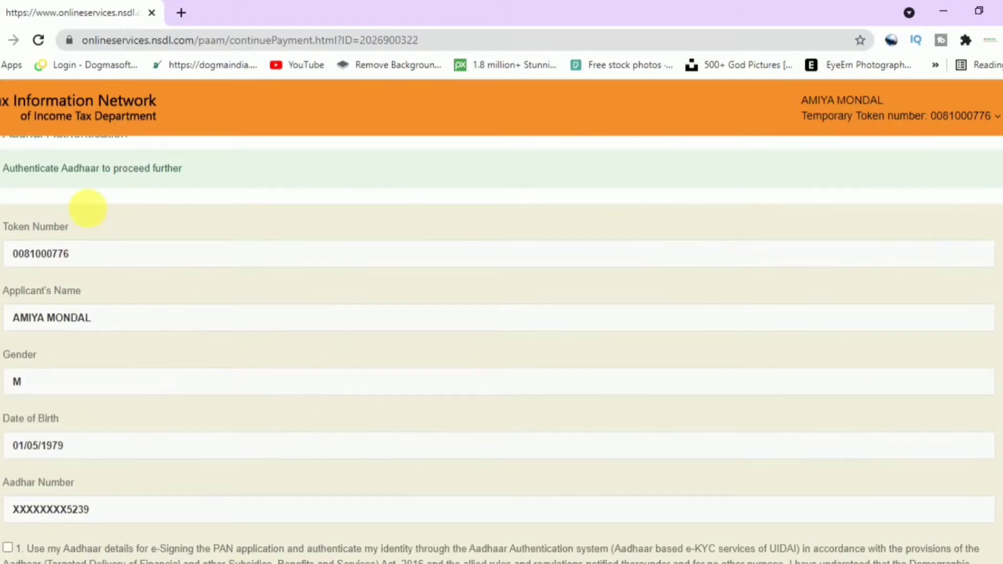
pyautogui.scroll(-3, 170, 199)
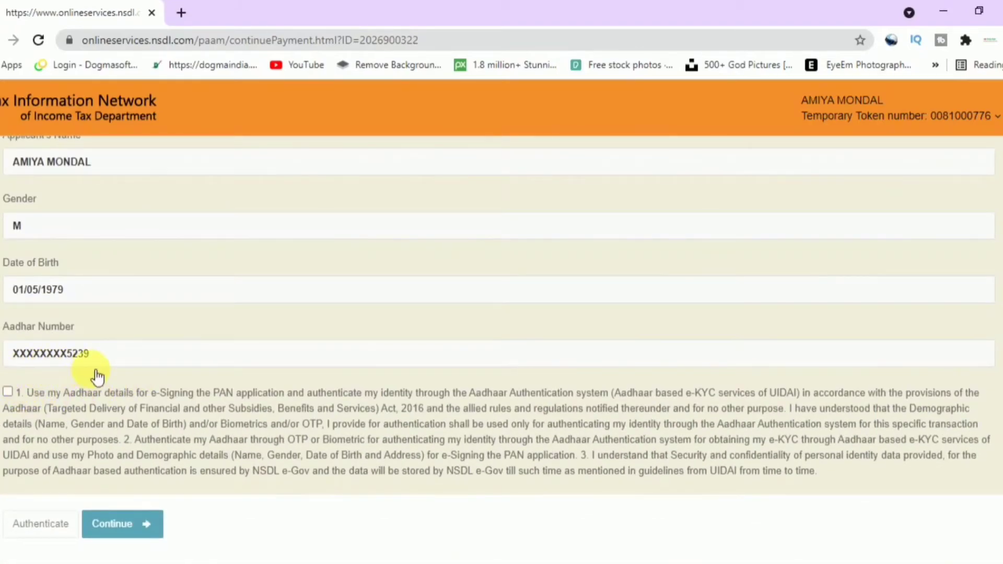
pyautogui.click(8, 392)
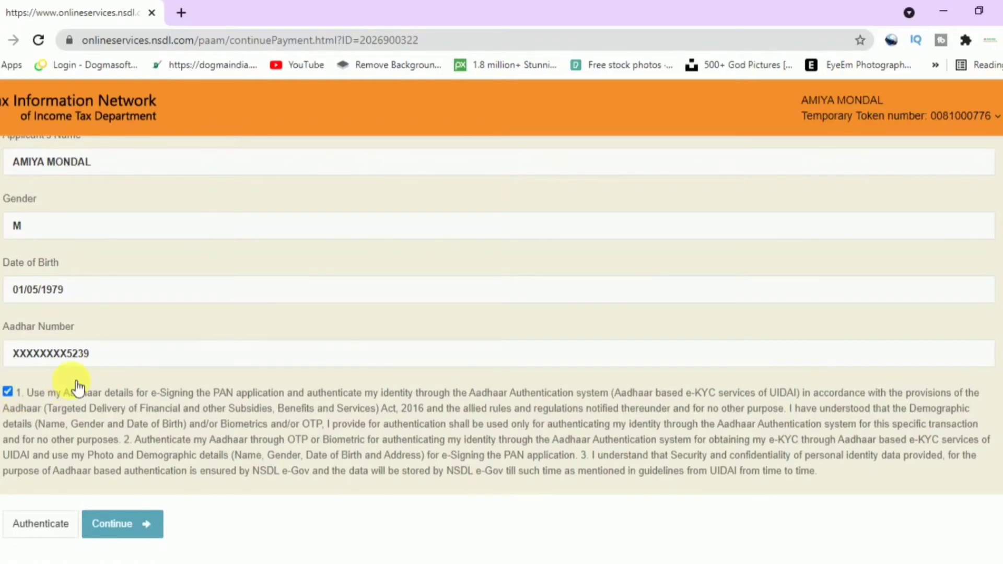
pyautogui.scroll(-2, 66, 387)
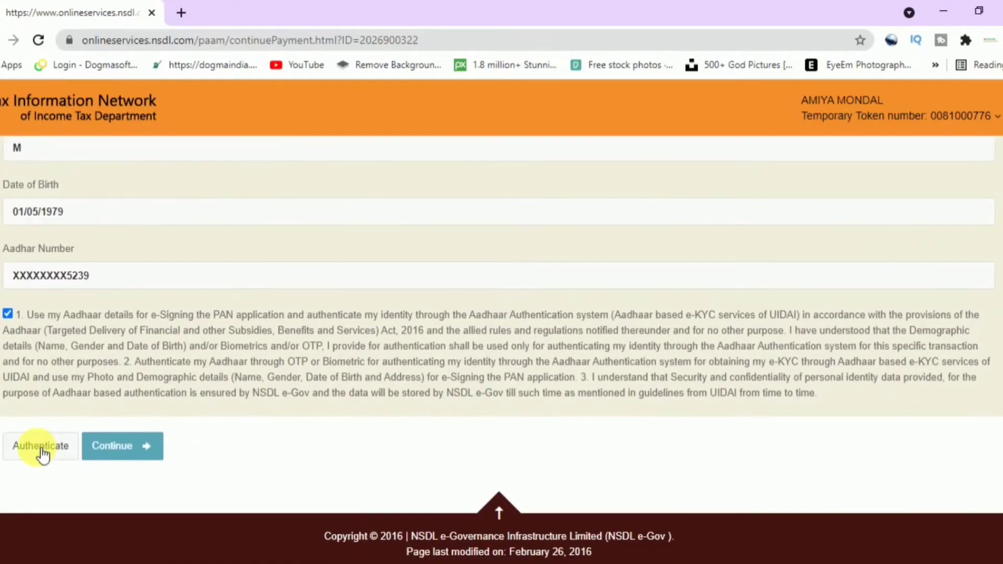
pyautogui.click(45, 452)
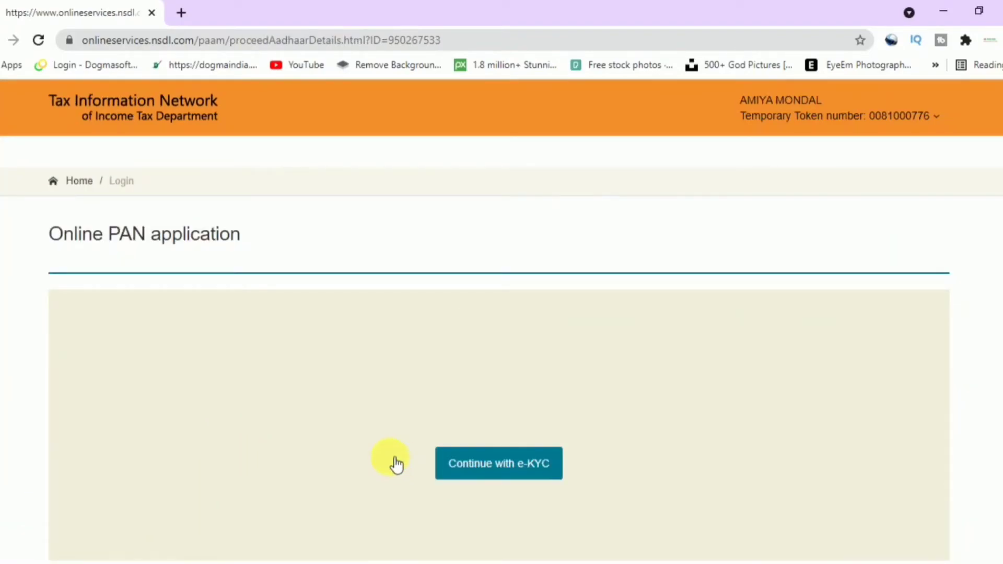
# - Continue with e-KYC, then enter the Aadhaar OTP from the registered mobile and submit it
pyautogui.scroll(-2, 413, 462)
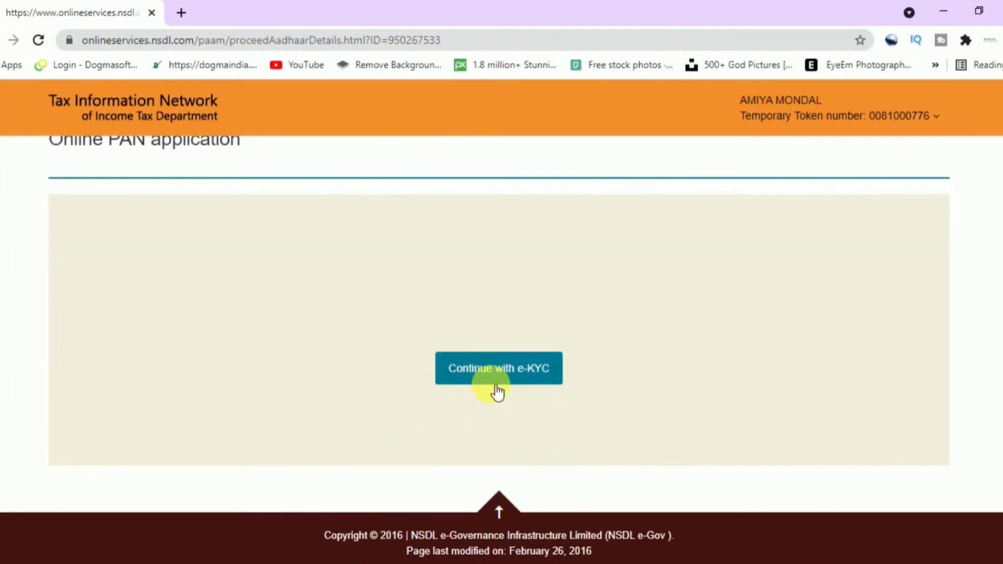
pyautogui.scroll(2, 501, 417)
pyautogui.click(507, 457)
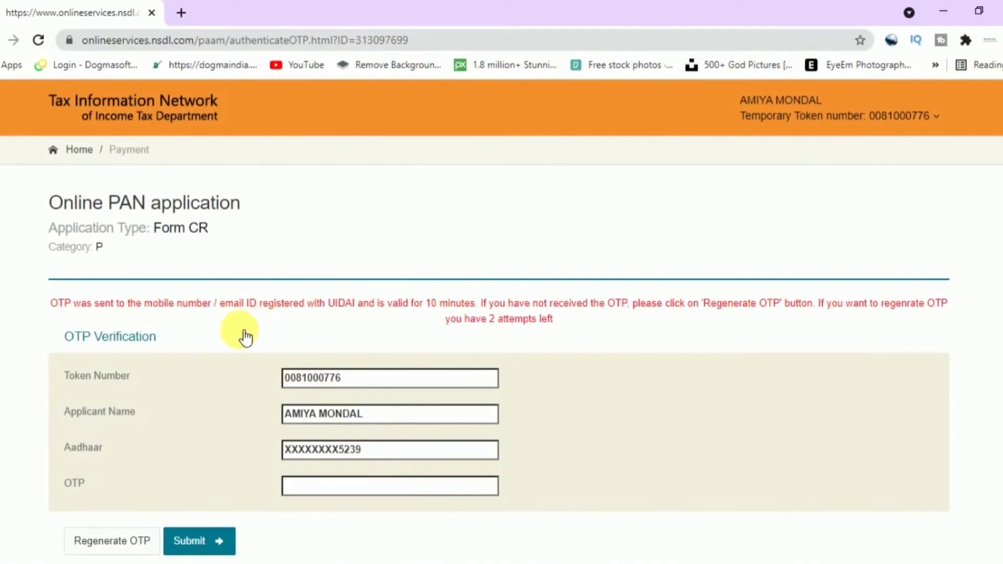
pyautogui.scroll(-2, 240, 337)
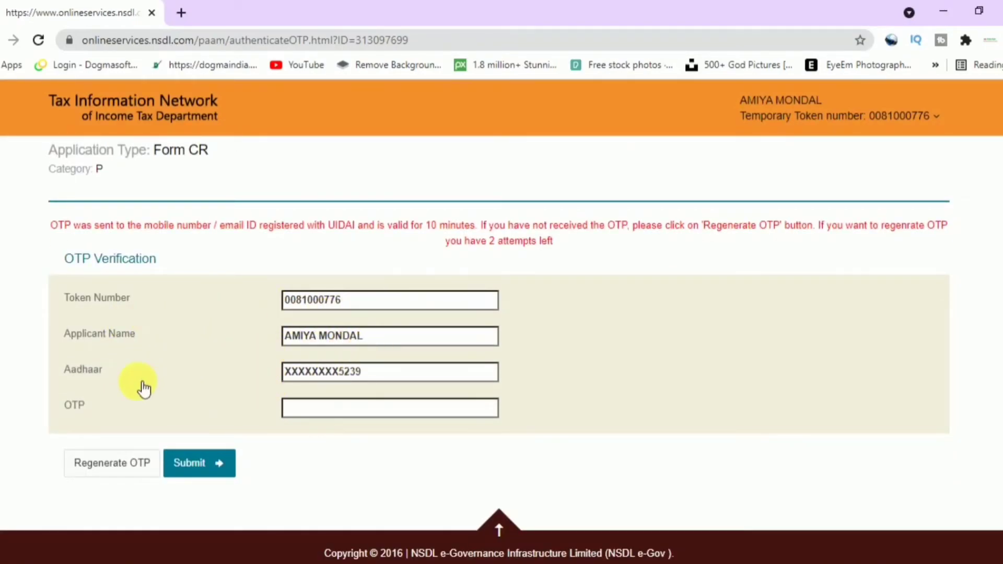
pyautogui.click(326, 411)
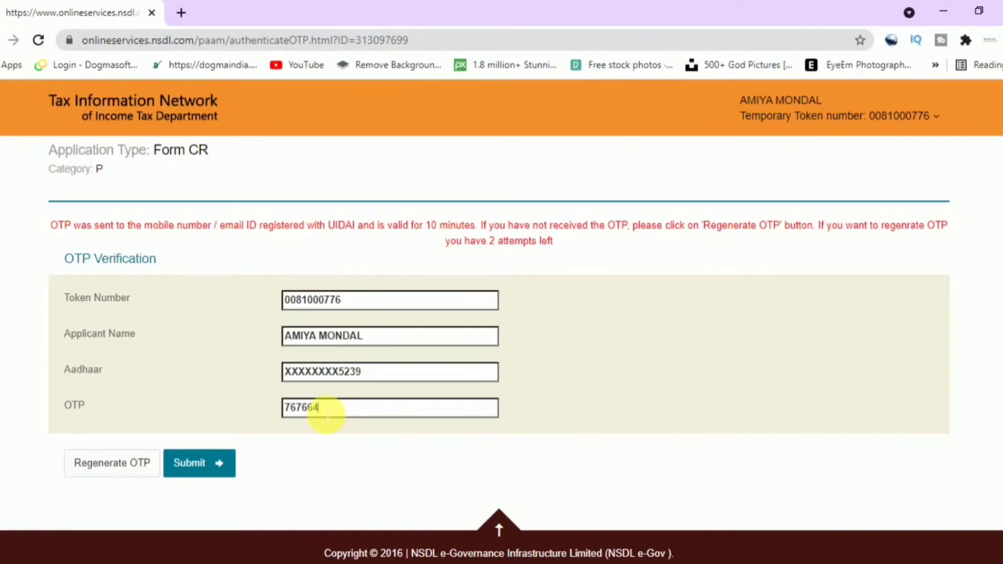
pyautogui.click(212, 476)
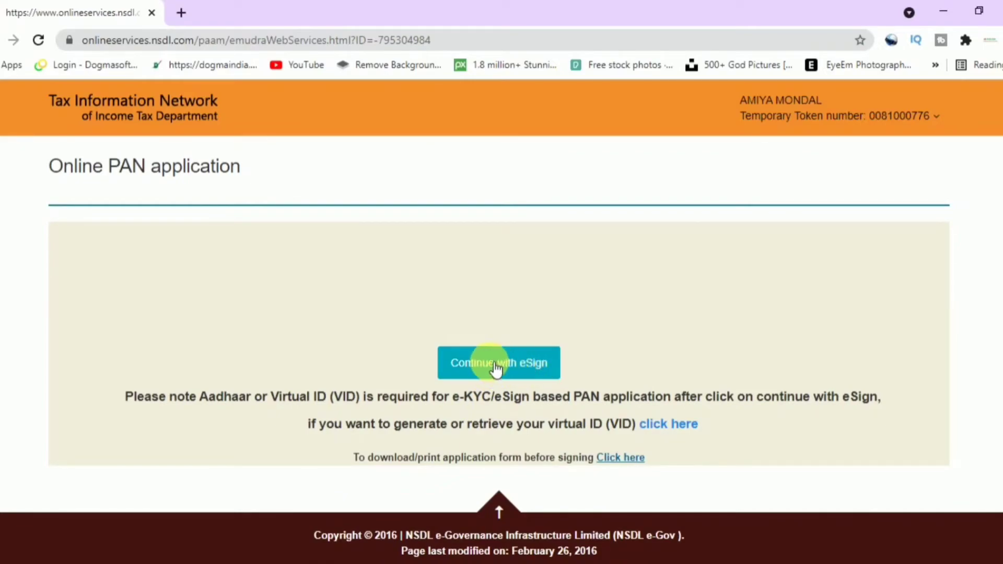
# - Continue to eSign, tick the authorization box, enter the Aadhaar number in VID/Aadhaar and send the OTP
pyautogui.click(517, 374)
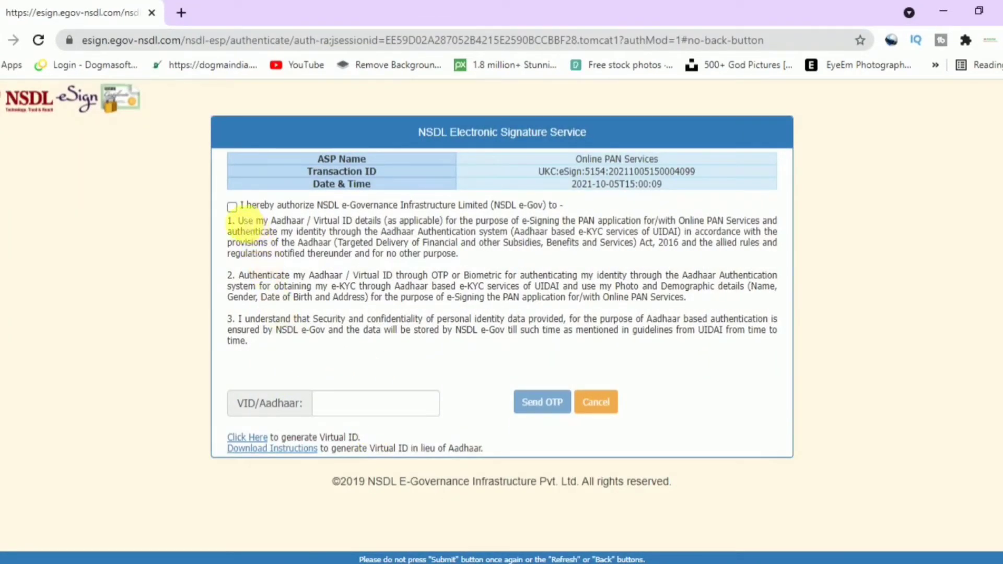
pyautogui.click(232, 206)
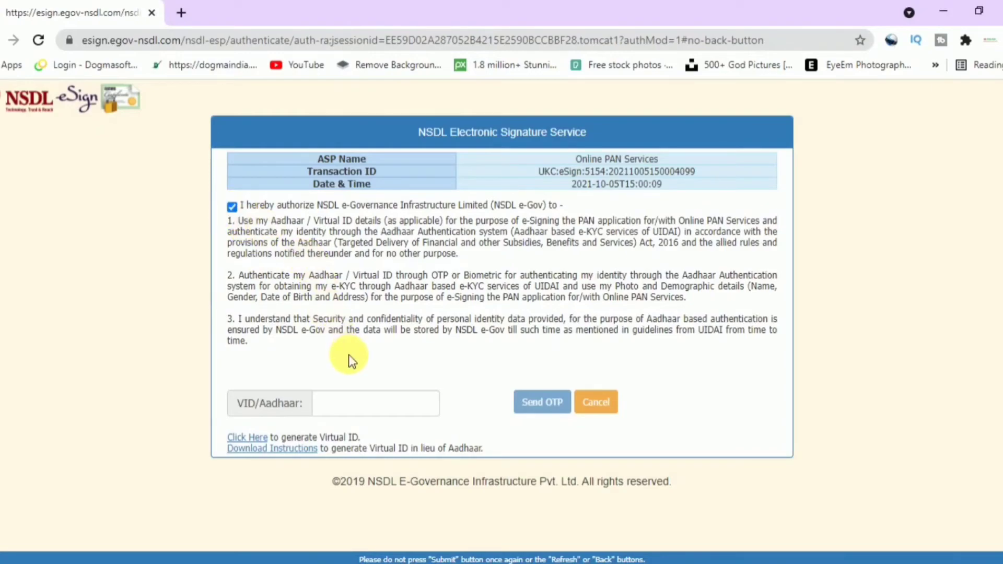
pyautogui.click(353, 412)
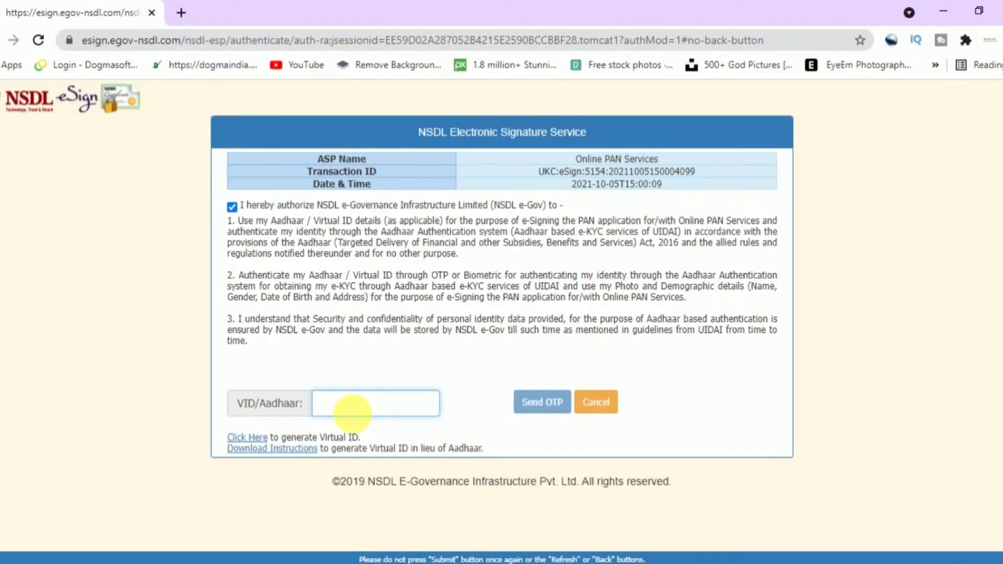
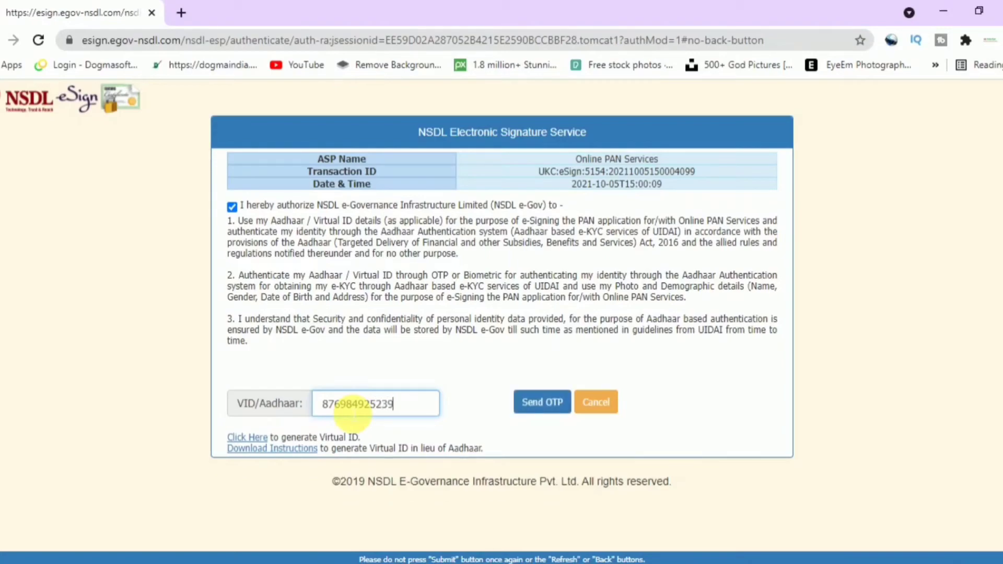
pyautogui.click(540, 410)
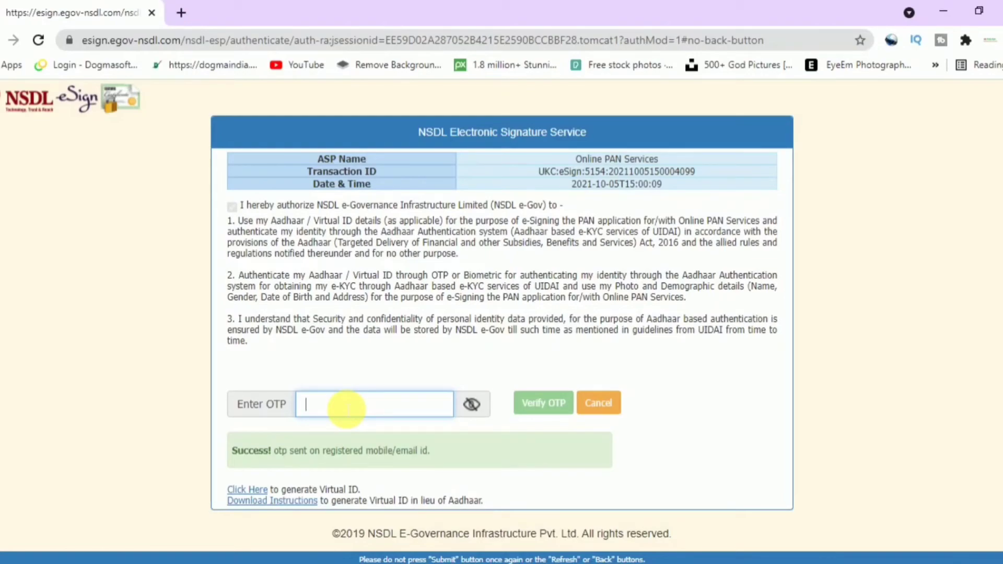
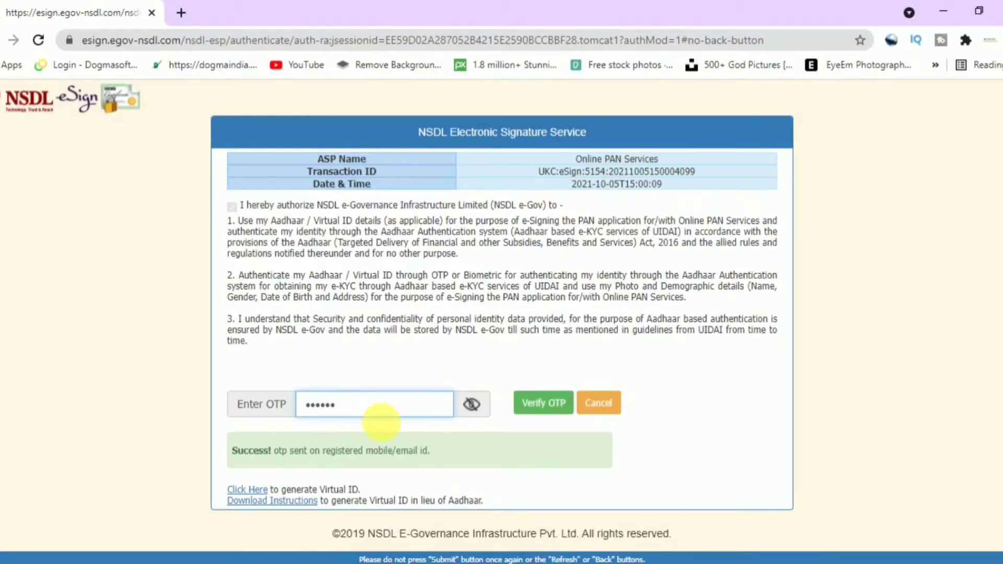
# - Enter the received e-Sign OTP and verify it to reach the Acknowledgement page
pyautogui.click(547, 407)
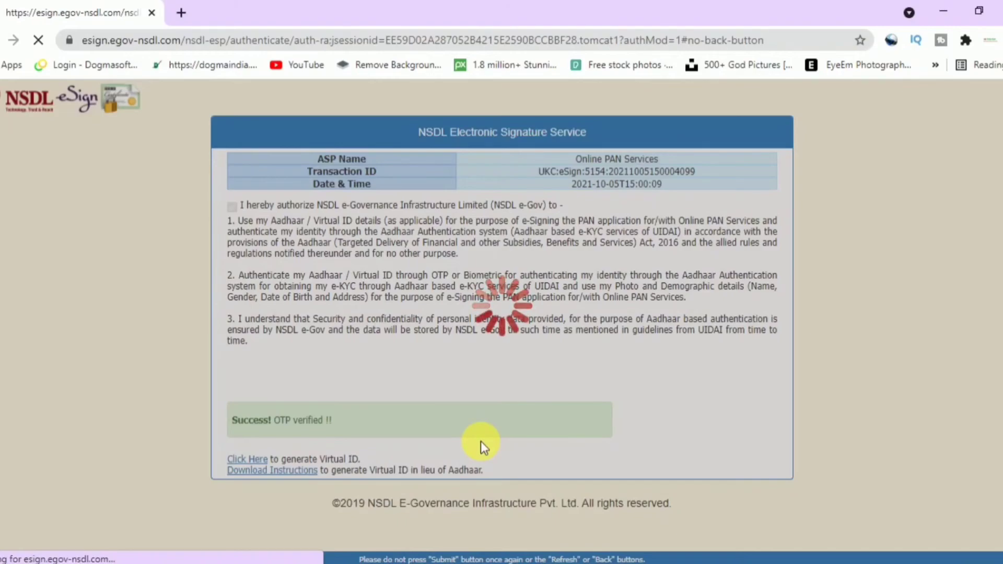
pyautogui.scroll(4, 271, 323)
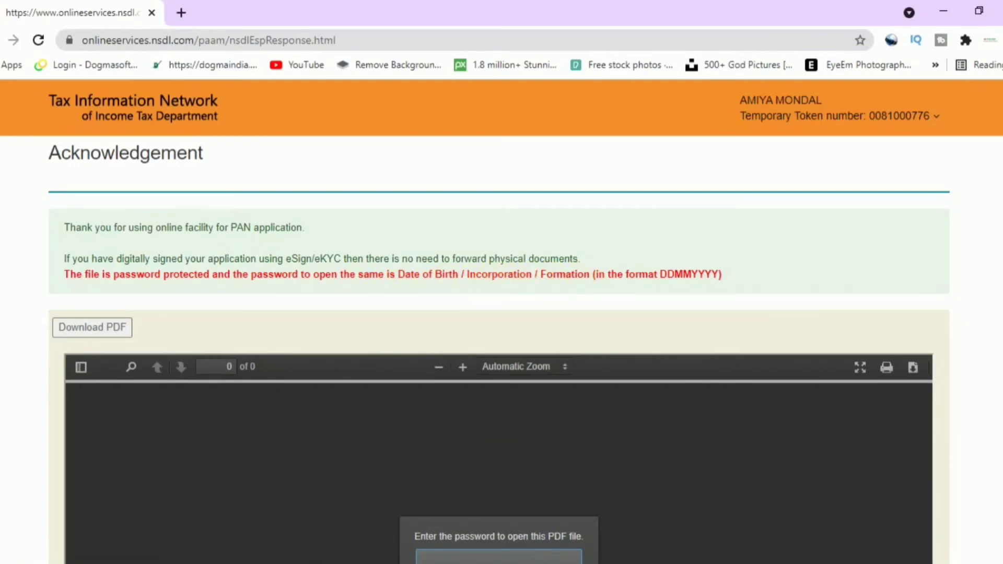
pyautogui.scroll(-2, 477, 500)
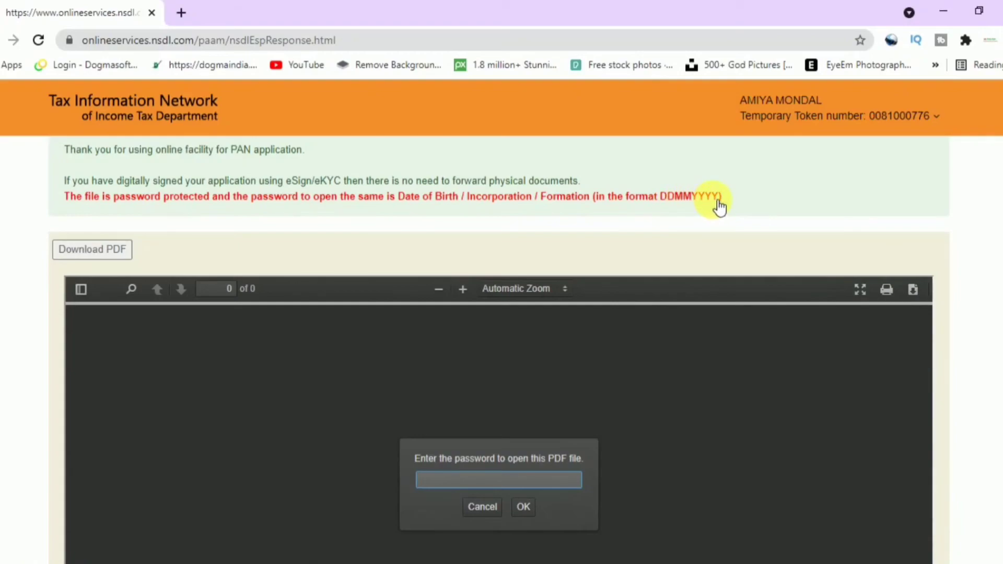
pyautogui.scroll(-1, 537, 461)
pyautogui.scroll(-1, 537, 462)
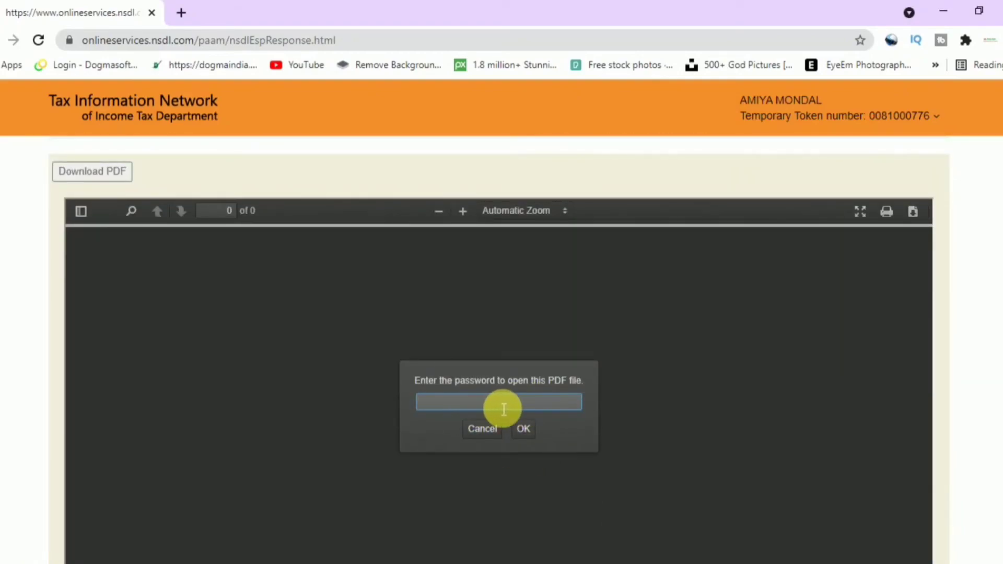
pyautogui.scroll(-2, 485, 406)
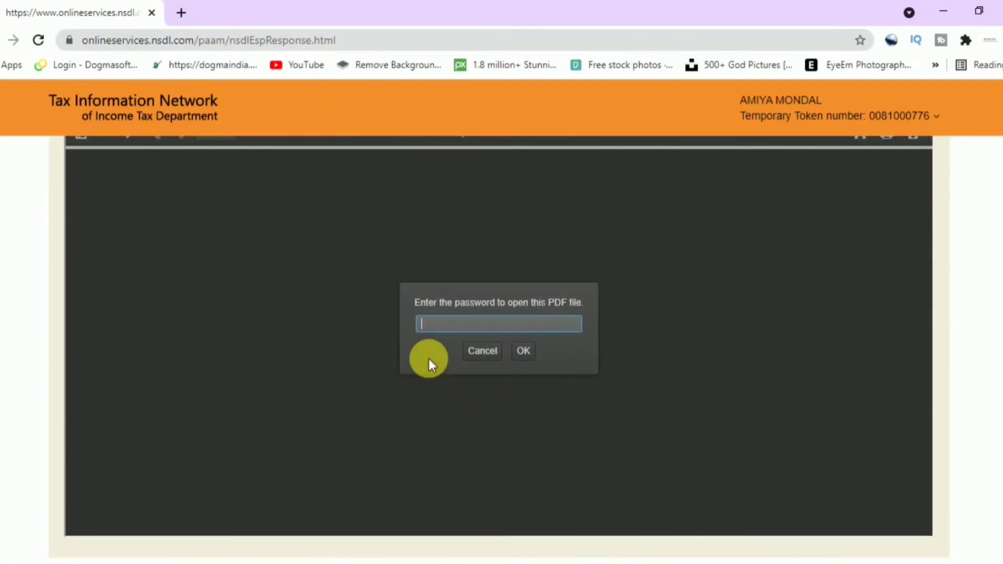
pyautogui.scroll(2, 597, 353)
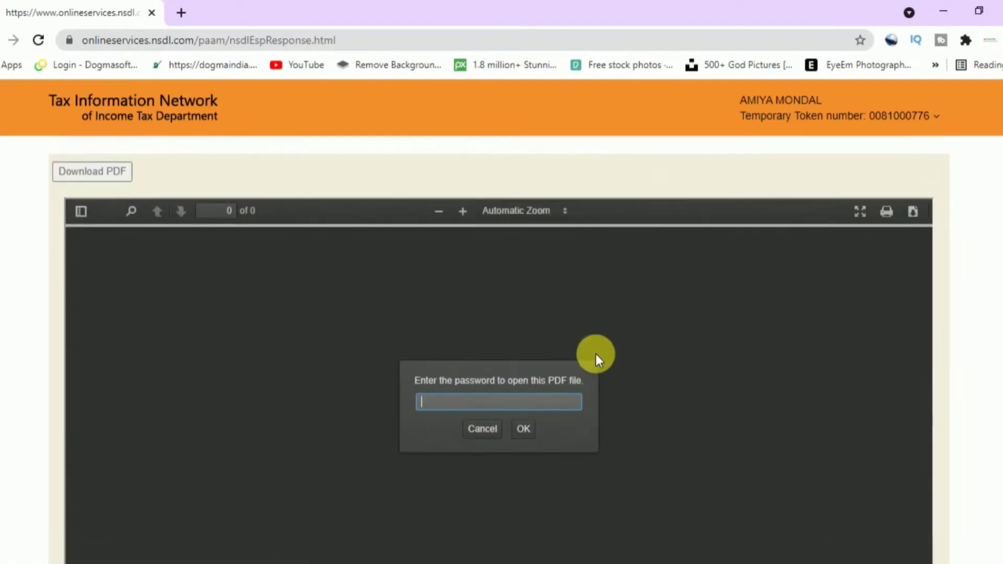
pyautogui.click(913, 212)
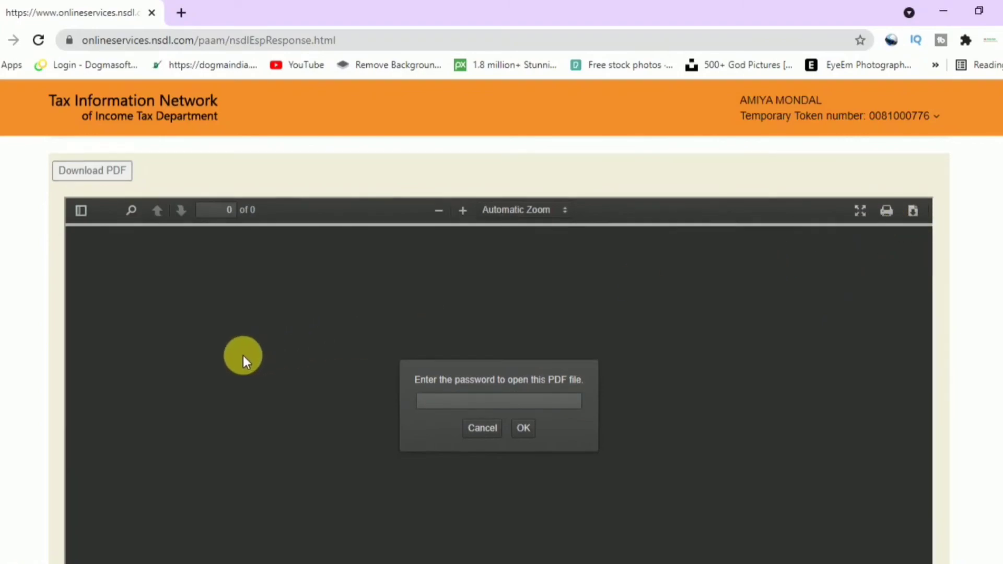
pyautogui.scroll(-3, 248, 358)
pyautogui.scroll(3, 392, 401)
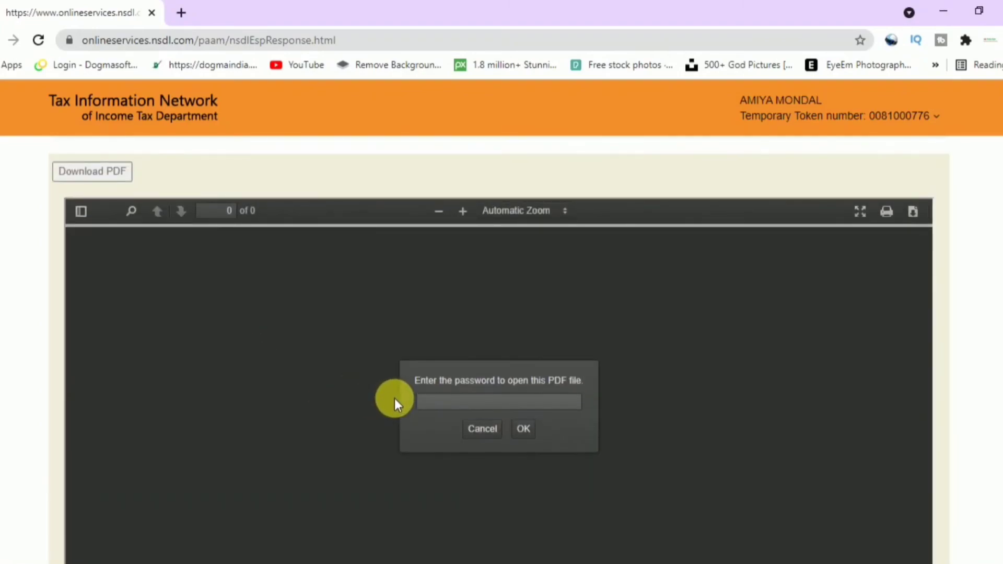
pyautogui.scroll(3, 322, 406)
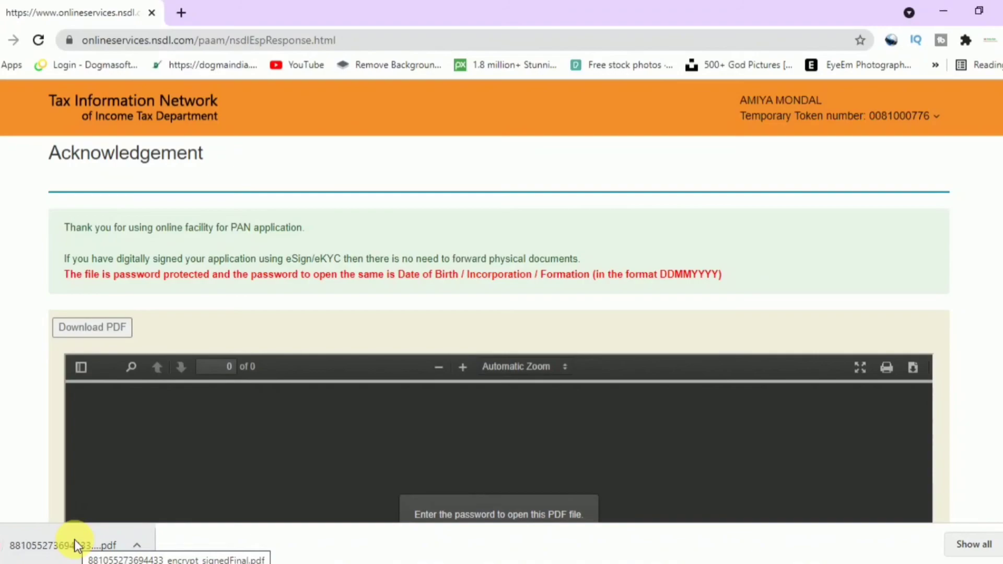
# - Open the downloaded signedFinal acknowledgement PDF from the download bar
pyautogui.click(74, 539)
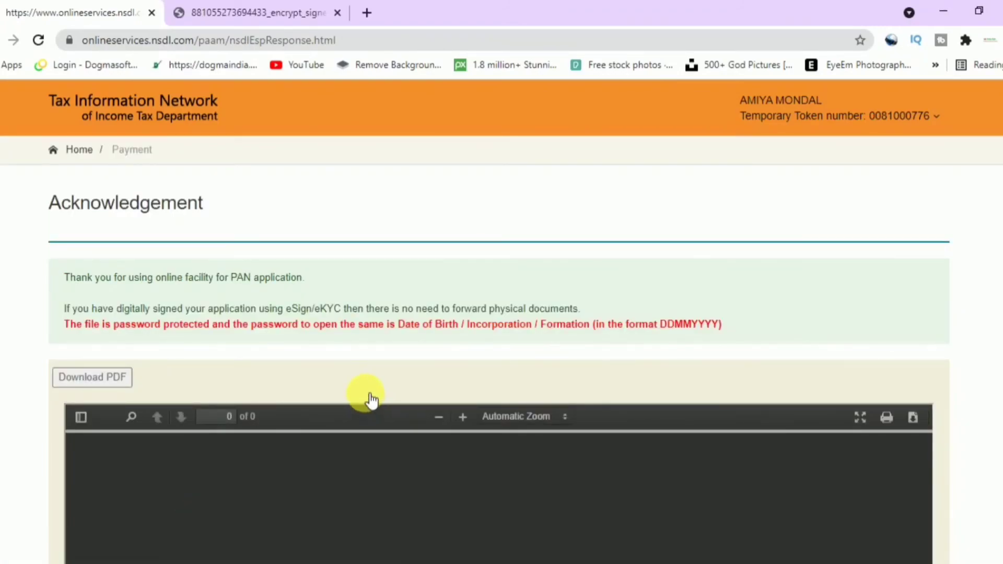